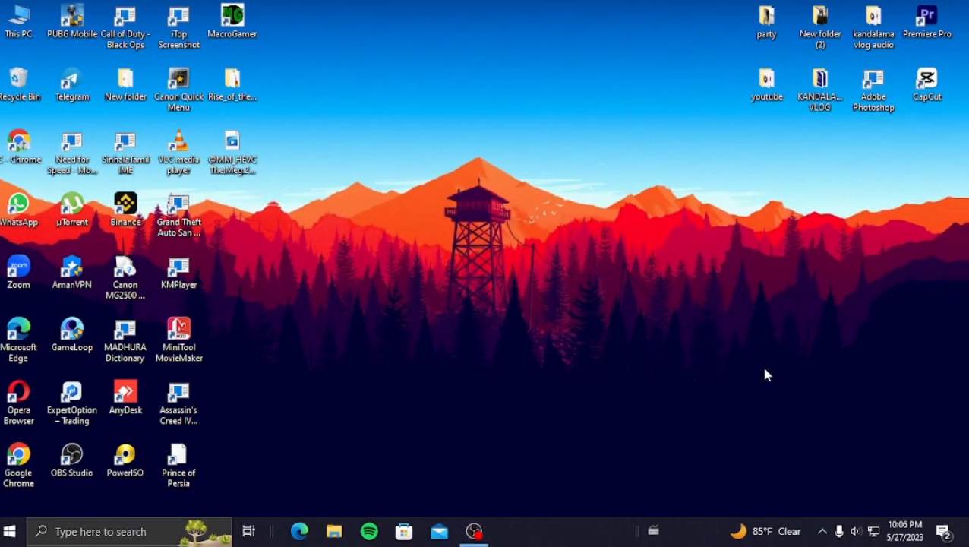
# Launch CapCut from the desktop and create a new project.
pyautogui.moveTo(934, 84); pyautogui.dragTo(507, 140)
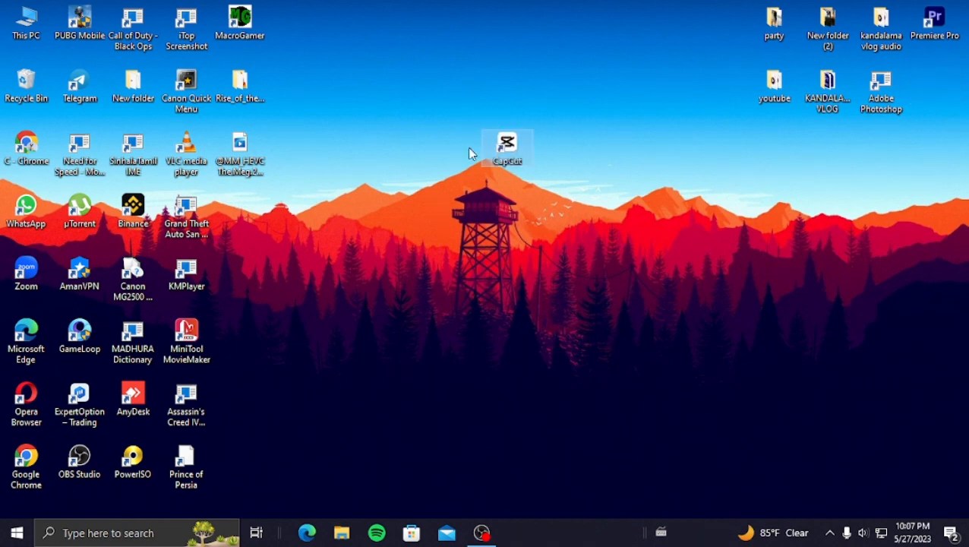
pyautogui.doubleClick(505, 146)
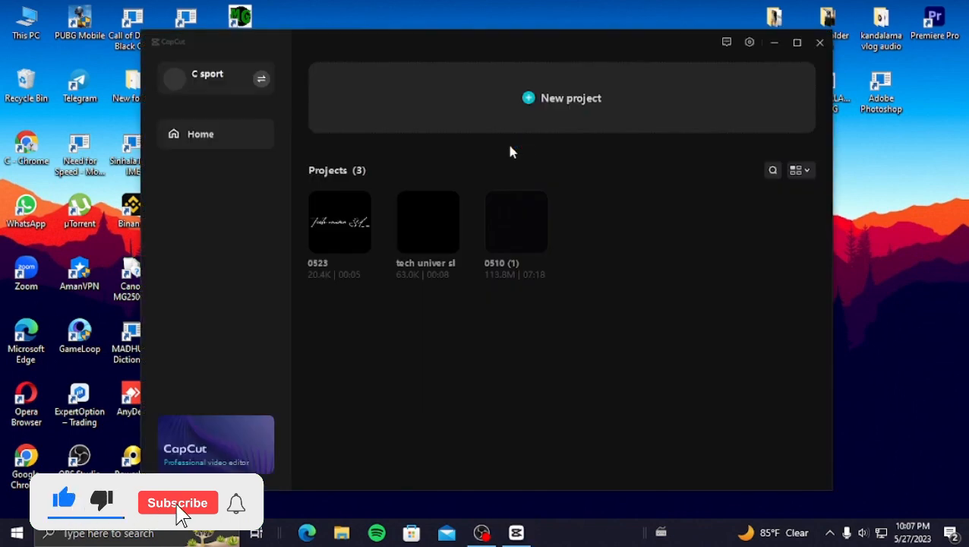
pyautogui.click(566, 107)
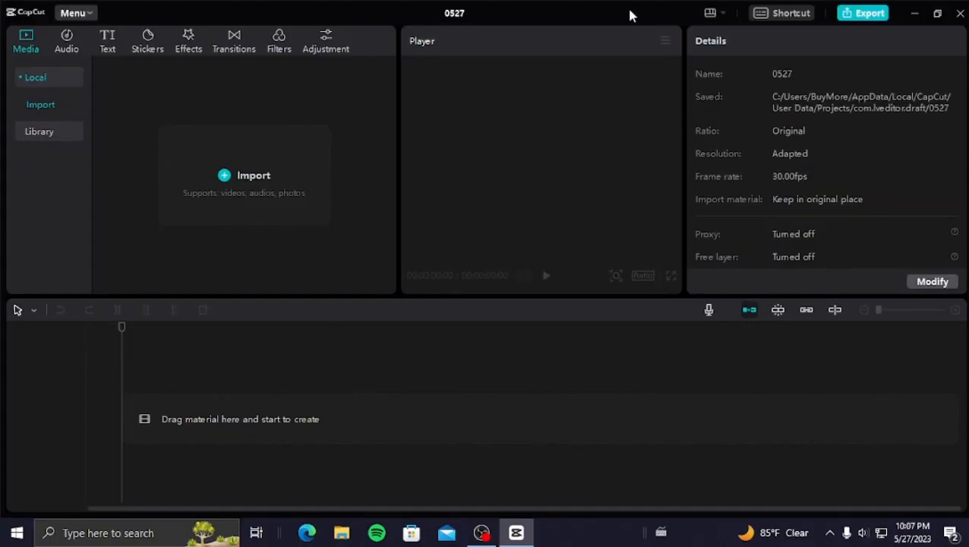
# Rename the project as "green screen".
pyautogui.click(457, 7)
pyautogui.press('BackSpace')
pyautogui.write('green s')
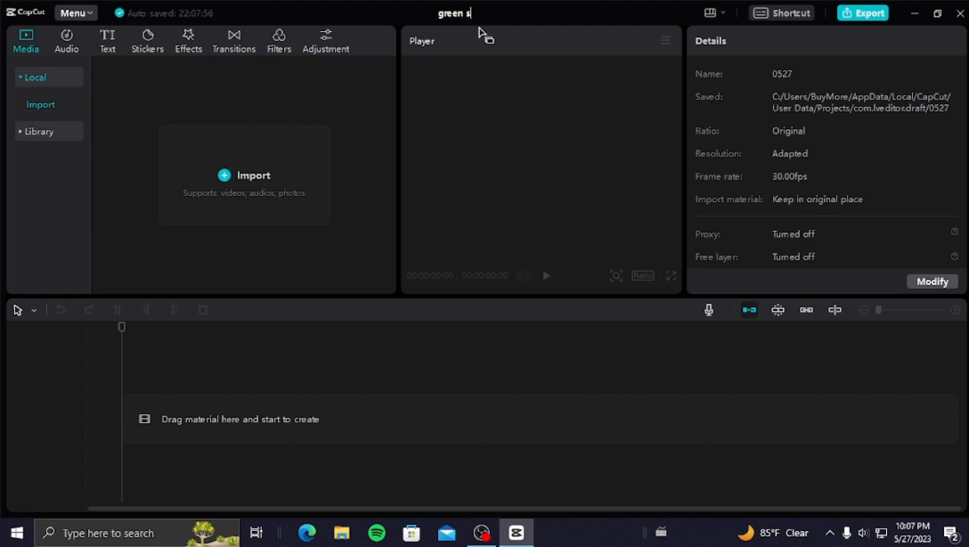
pyautogui.write('creen')
pyautogui.press('Return')
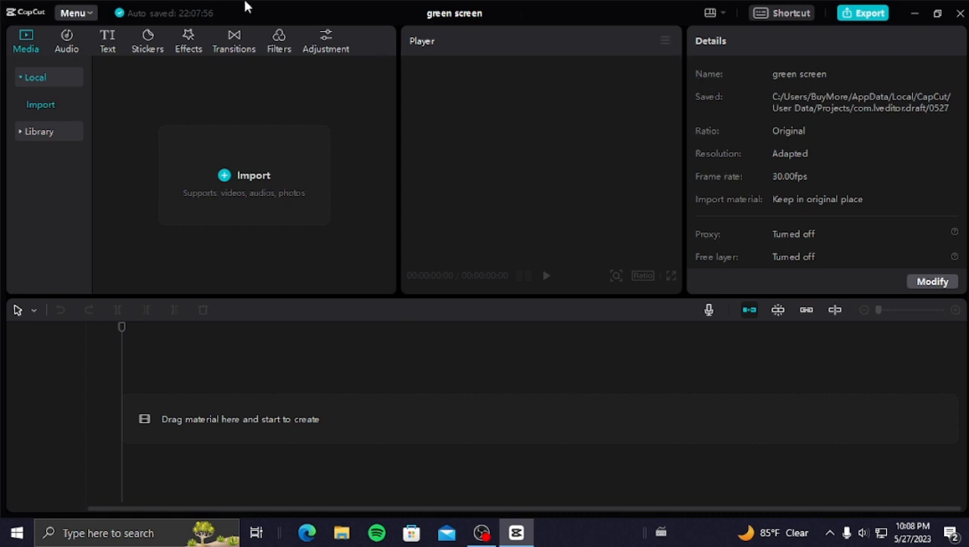
# Import the Chroma Key journalist green-screen video and images (2).jpg from the Downloads folder into the project media.
pyautogui.click(209, 184)
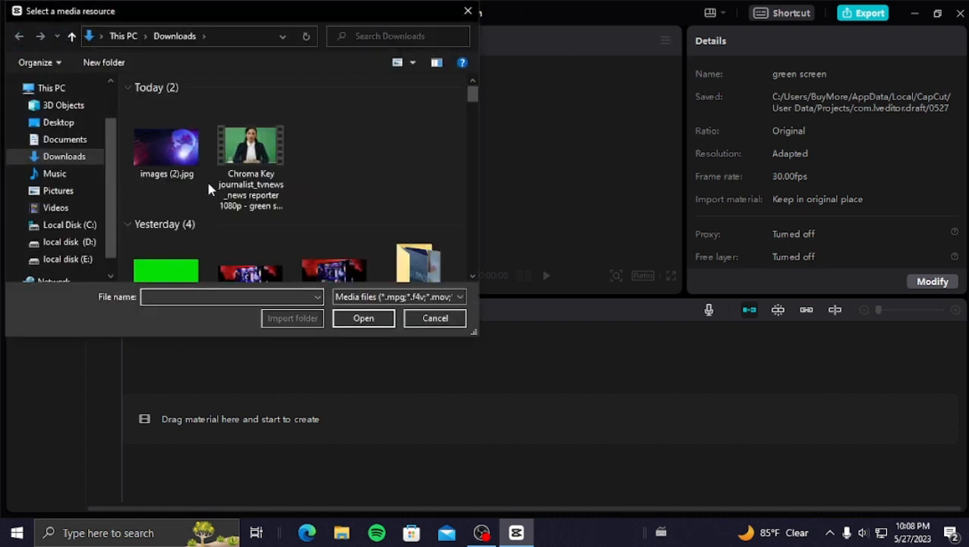
pyautogui.doubleClick(262, 160)
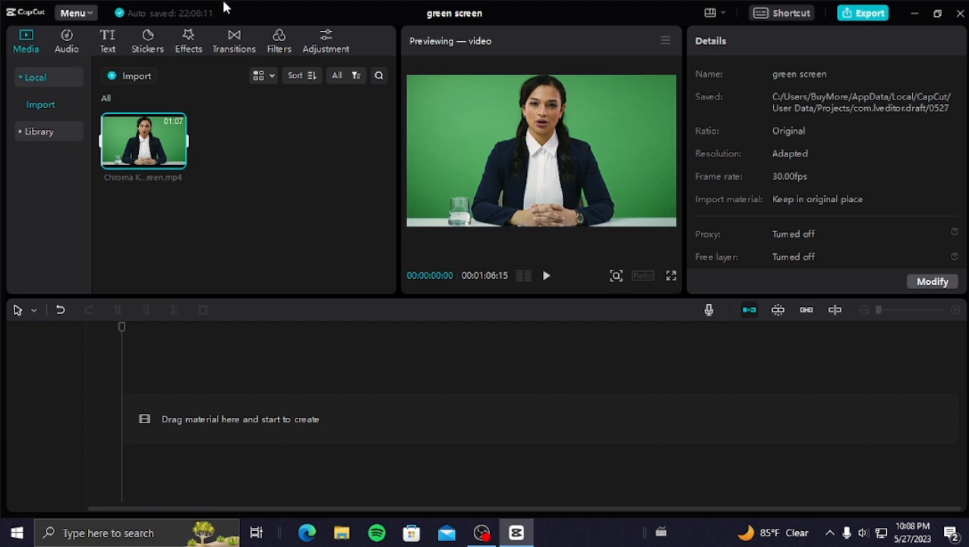
pyautogui.moveTo(222, 9); pyautogui.dragTo(440, 55)
pyautogui.doubleClick(26, 23)
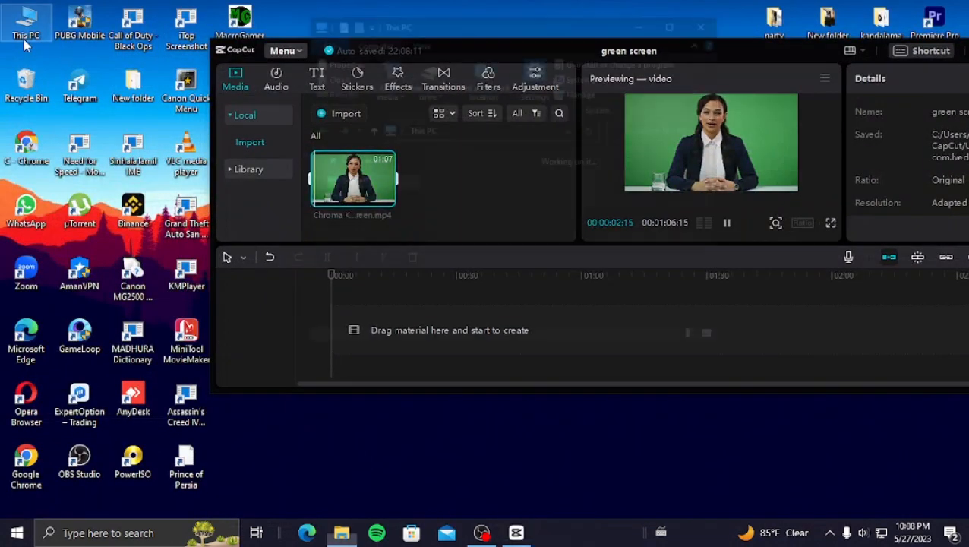
pyautogui.click(358, 228)
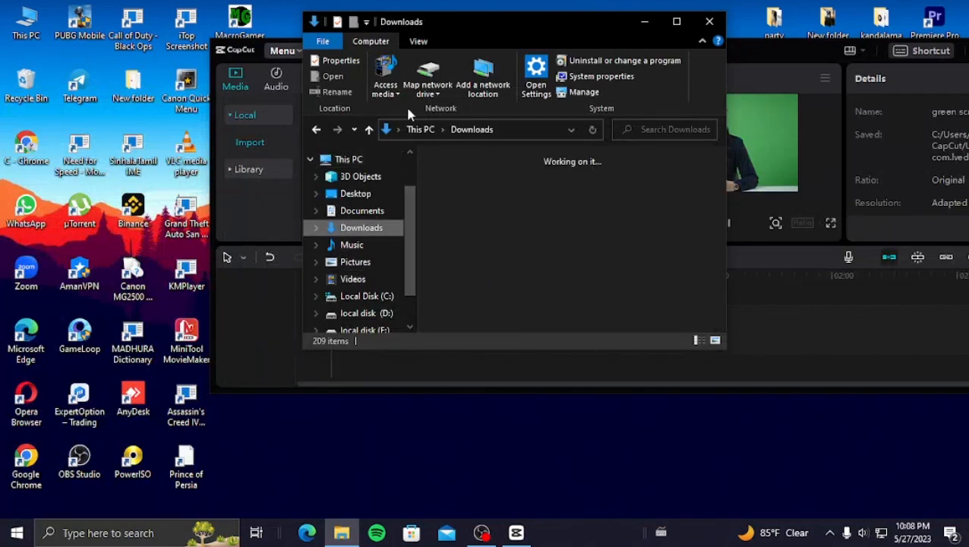
pyautogui.moveTo(467, 20); pyautogui.dragTo(91, 200)
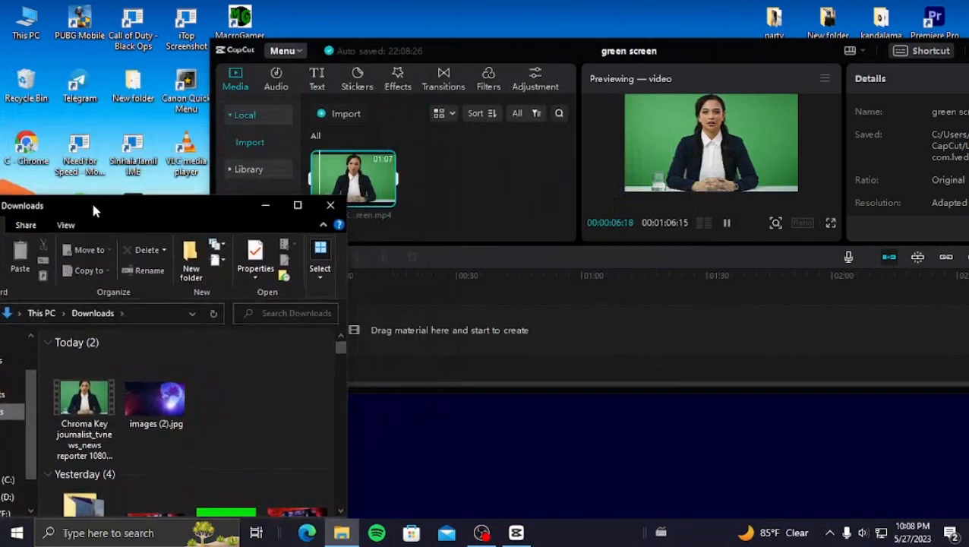
pyautogui.moveTo(542, 185); pyautogui.dragTo(454, 205)
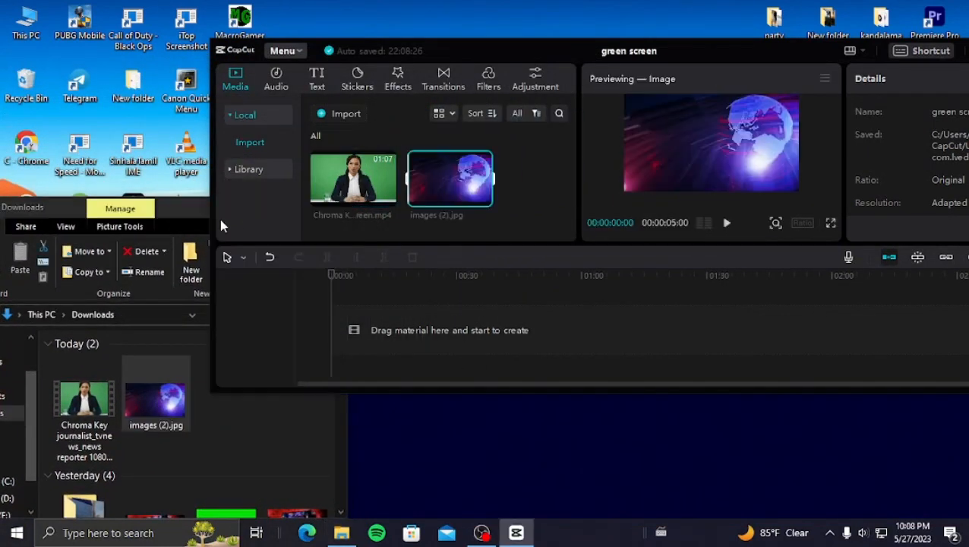
# Add the y2mate YouTube like and subscribe green-screen video from Downloads to the project media, close the folder and maximize the editor.
pyautogui.moveTo(177, 217); pyautogui.dragTo(221, 87)
pyautogui.scroll(-3, 224, 284)
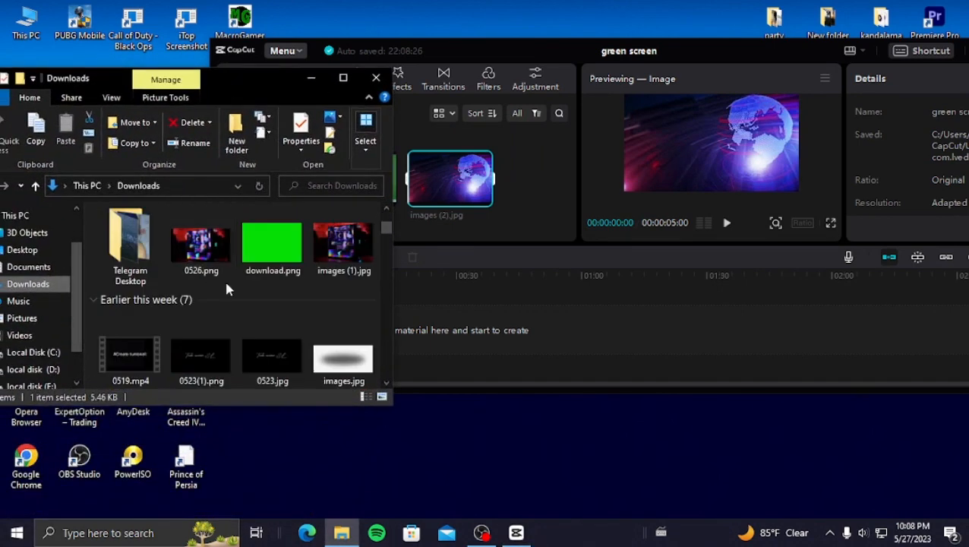
pyautogui.scroll(-2, 157, 270)
pyautogui.scroll(1, 157, 275)
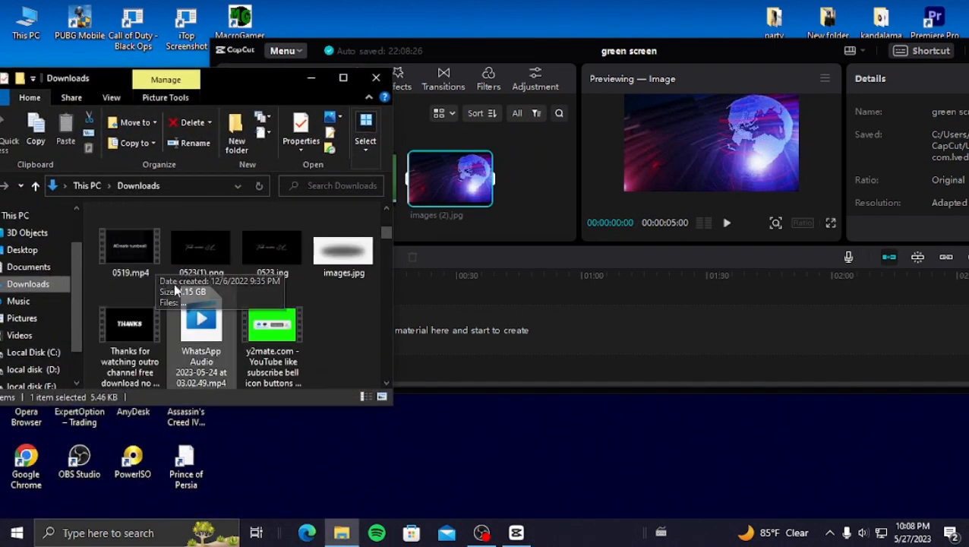
pyautogui.moveTo(272, 327); pyautogui.dragTo(528, 206)
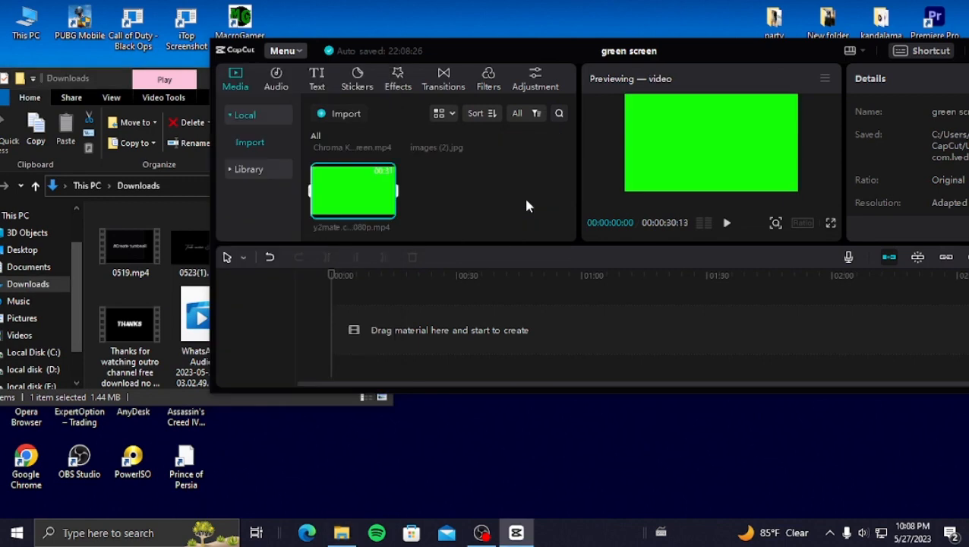
pyautogui.click(106, 70)
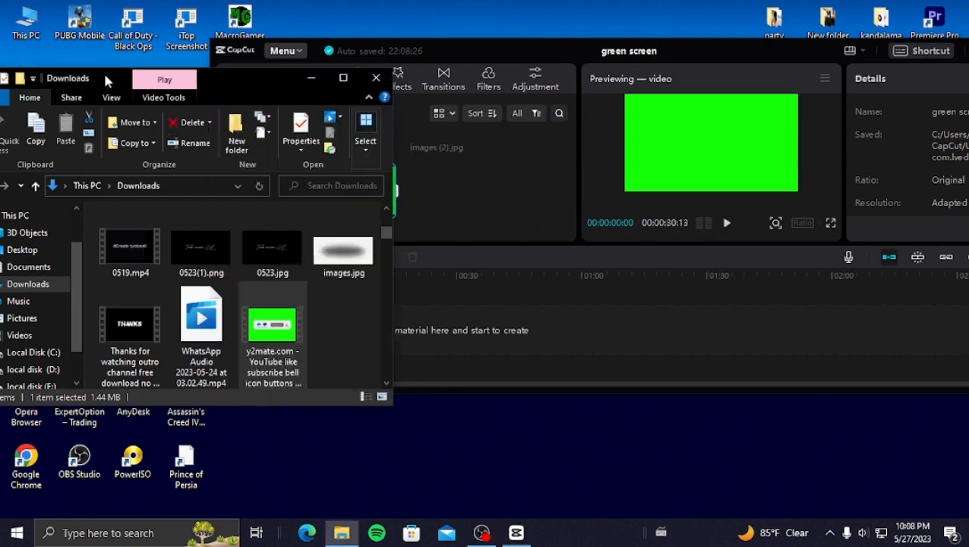
pyautogui.click(376, 78)
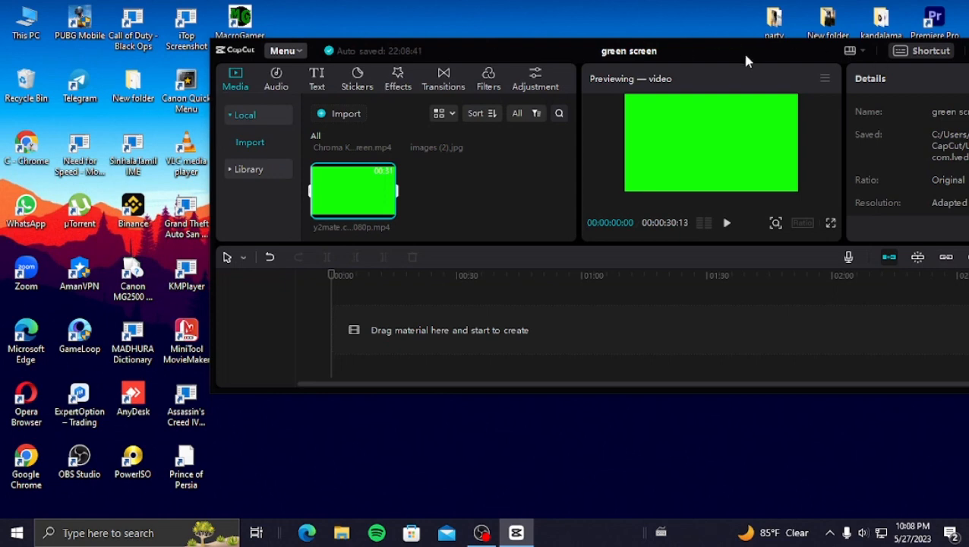
pyautogui.moveTo(746, 56); pyautogui.dragTo(659, 1)
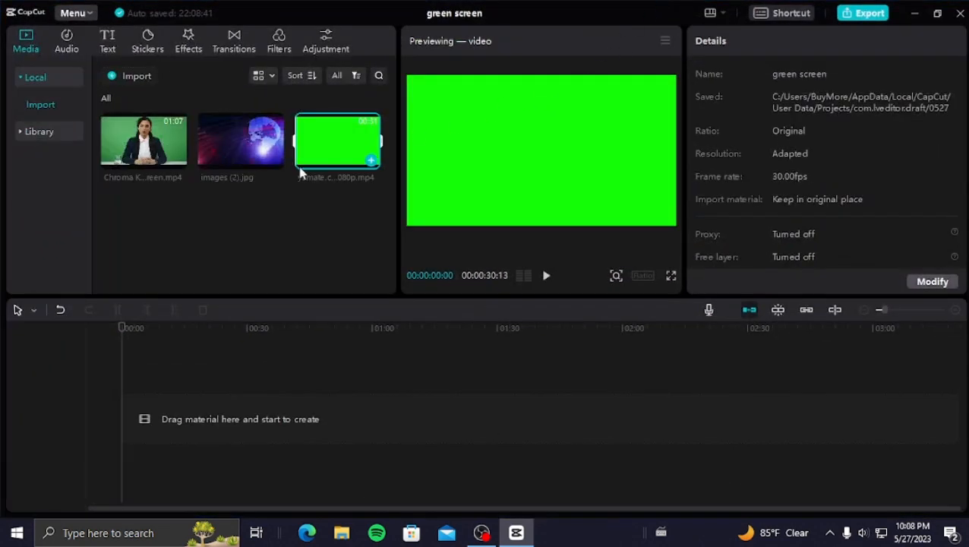
# Delete the like and subscribe green-screen clip from the project media and undo the deletion.
pyautogui.press('Delete')
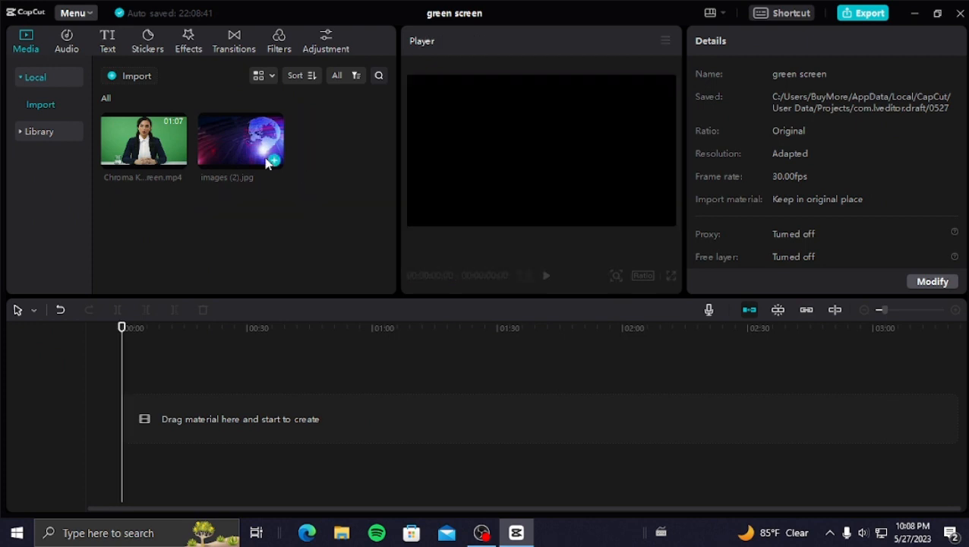
pyautogui.click(61, 309)
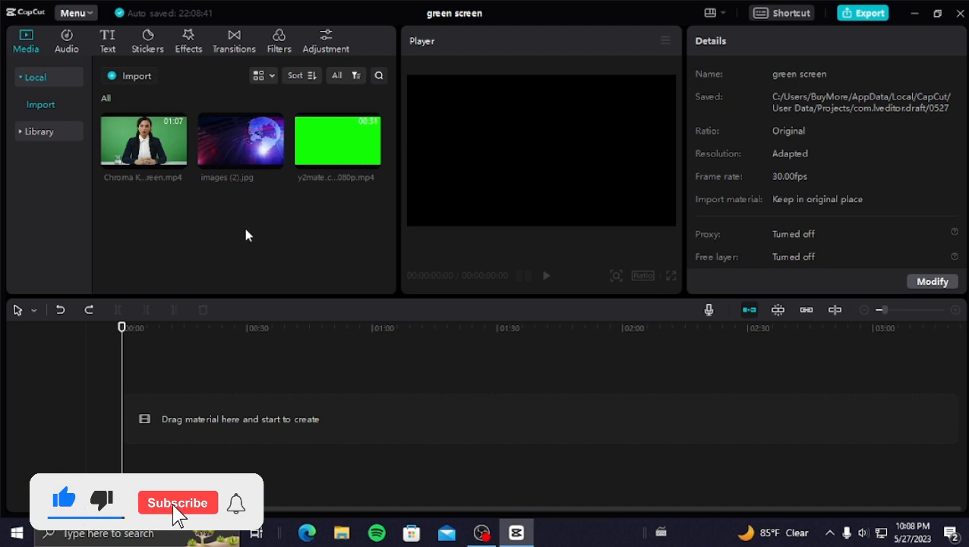
# Place the Chroma Key journalist video at the start of the timeline and preview it in full screen.
pyautogui.click(136, 133)
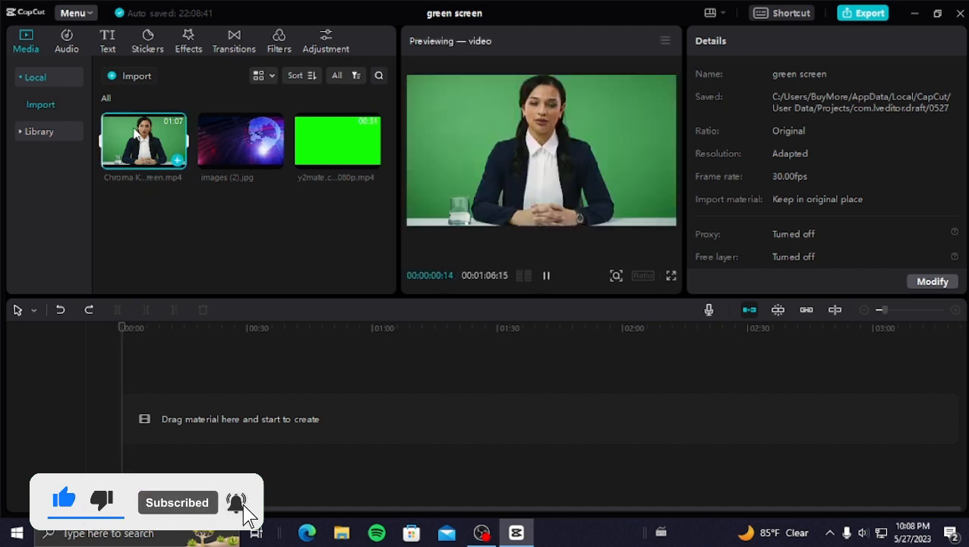
pyautogui.moveTo(134, 132); pyautogui.dragTo(106, 391)
pyautogui.press('space')
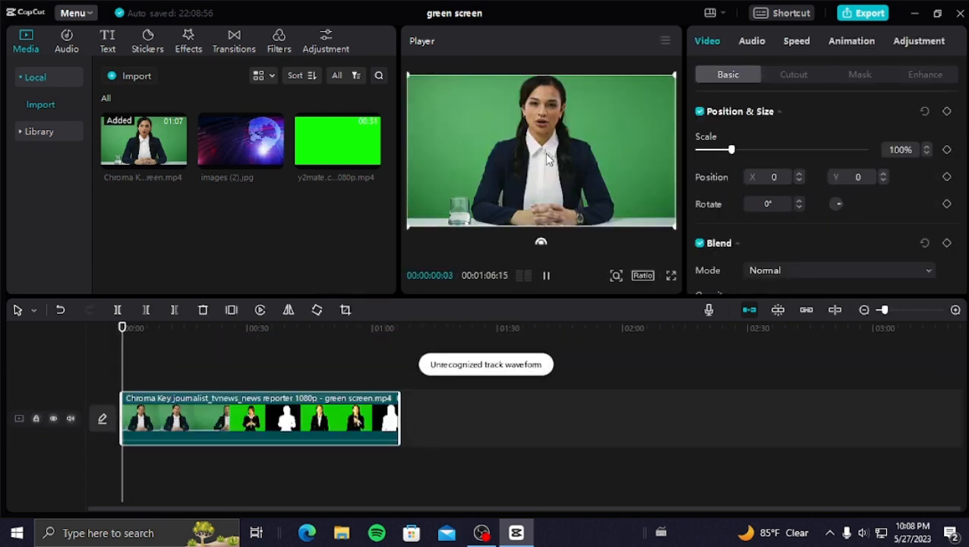
pyautogui.click(671, 278)
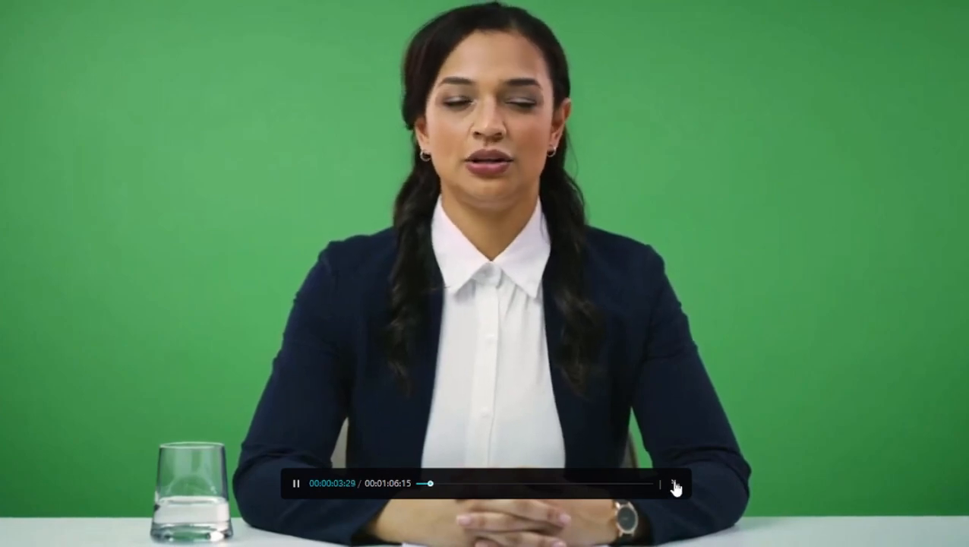
pyautogui.click(672, 487)
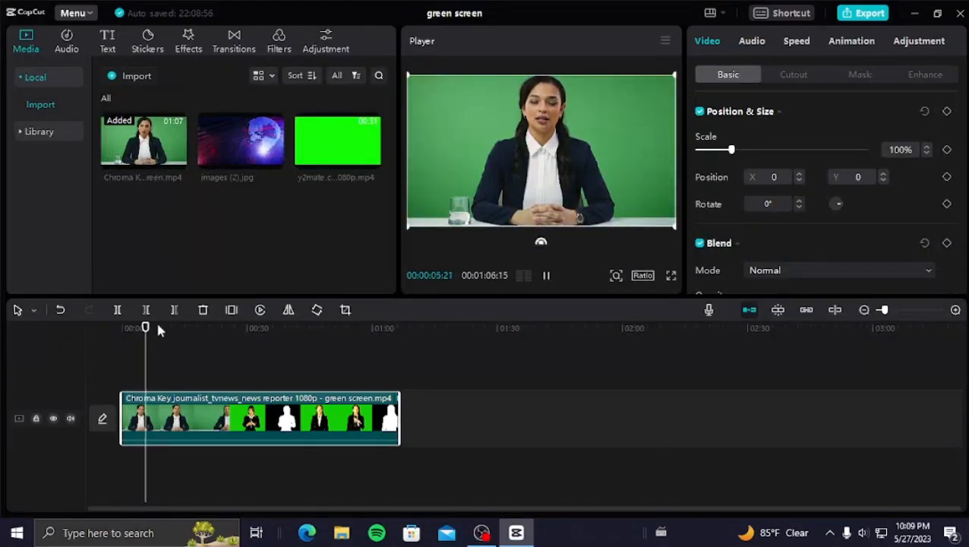
# Trim off the part of the journalist clip after about 00:00:30:22 and play briefly from the start.
pyautogui.moveTo(147, 327); pyautogui.dragTo(249, 363)
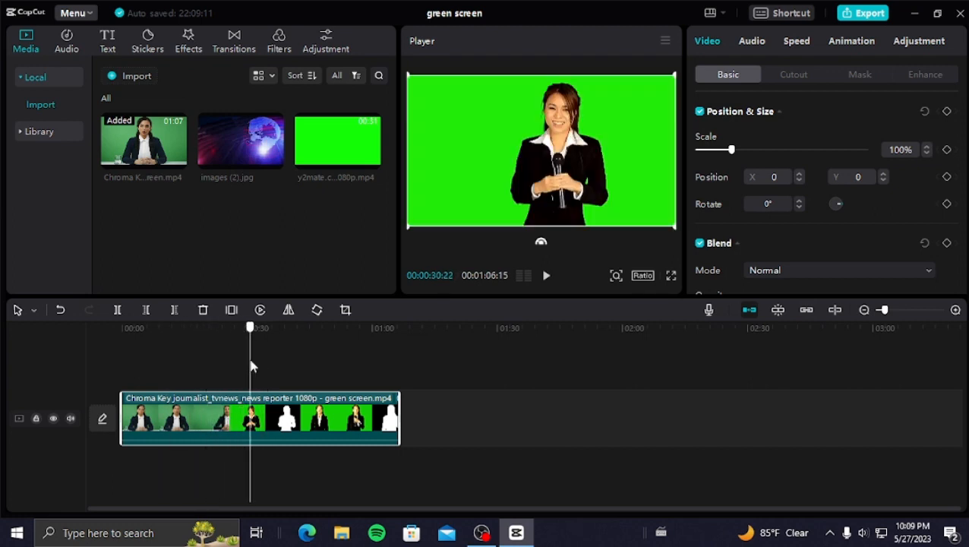
pyautogui.click(174, 309)
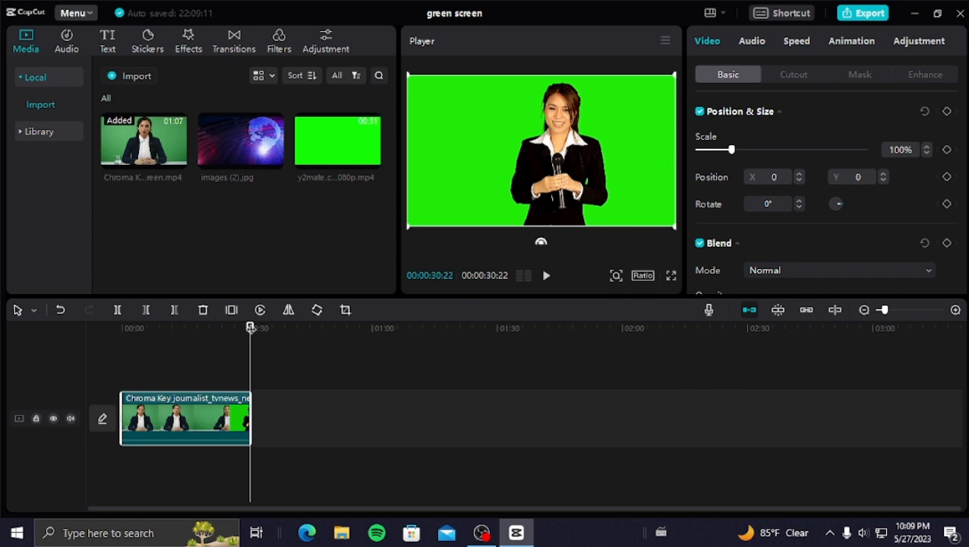
pyautogui.moveTo(251, 328); pyautogui.dragTo(100, 312)
pyautogui.press('space')
pyautogui.press('space')
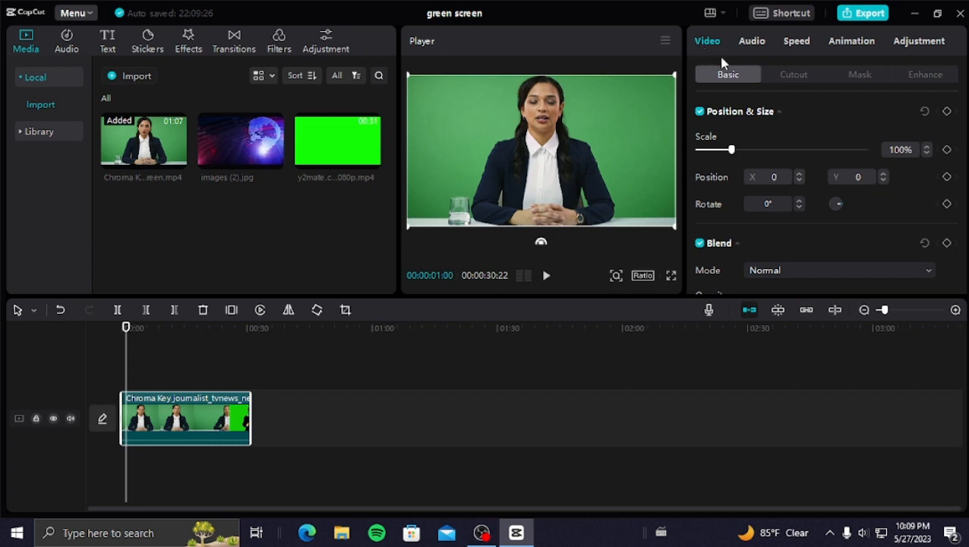
# Enable the Chroma key cutout on the journalist clip and pick the green background as the key color.
pyautogui.click(786, 76)
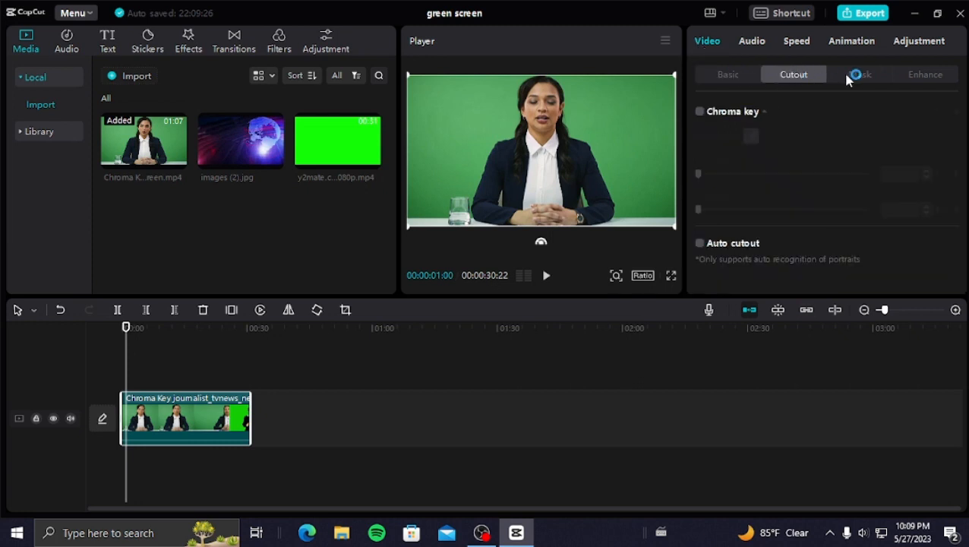
pyautogui.click(855, 75)
pyautogui.click(918, 75)
pyautogui.click(796, 78)
pyautogui.click(700, 113)
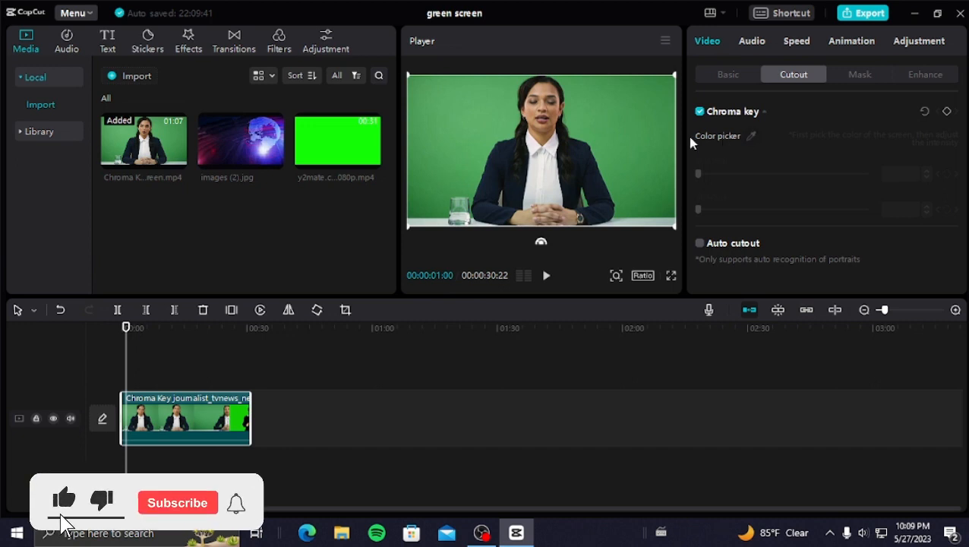
pyautogui.click(750, 135)
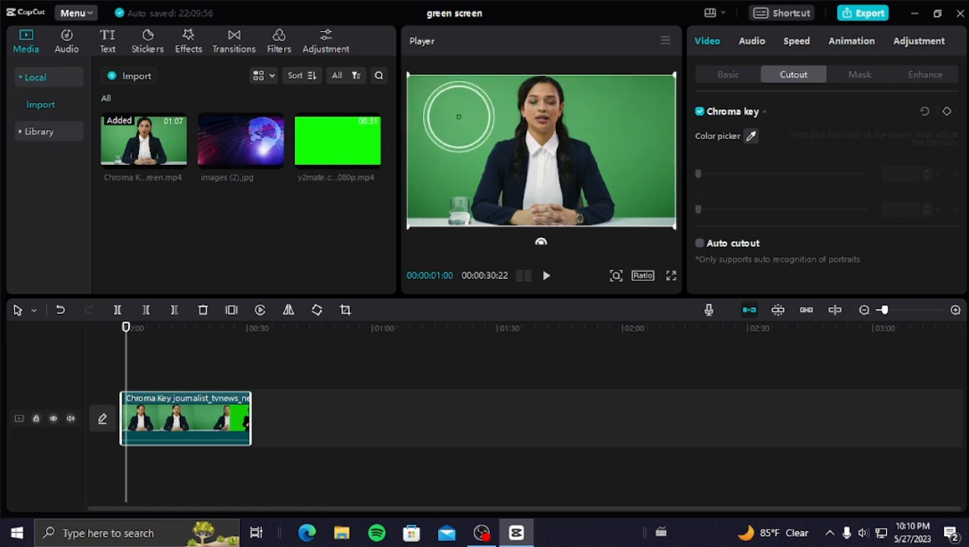
pyautogui.click(625, 119)
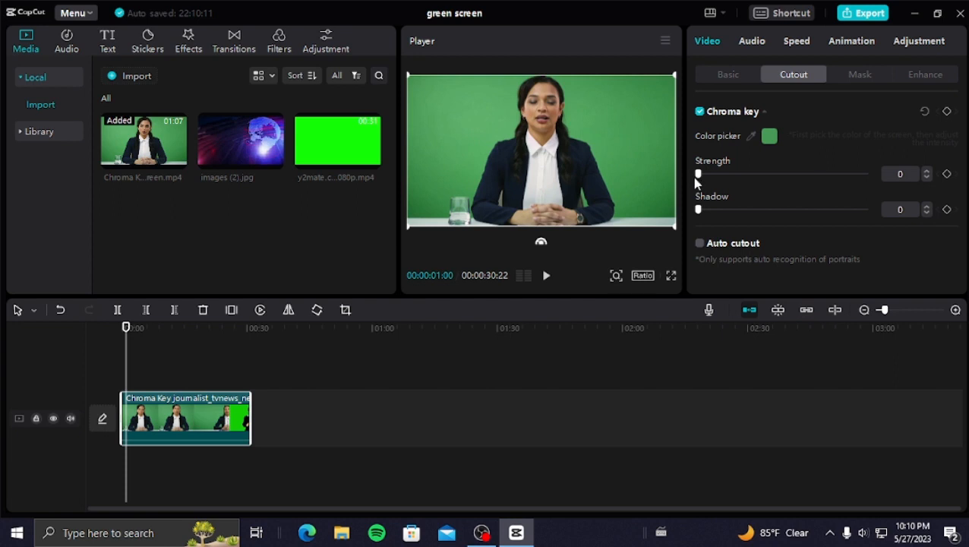
# Set the chroma key Strength to 12 and Shadow to 29 for the journalist clip.
pyautogui.moveTo(698, 174); pyautogui.dragTo(725, 194)
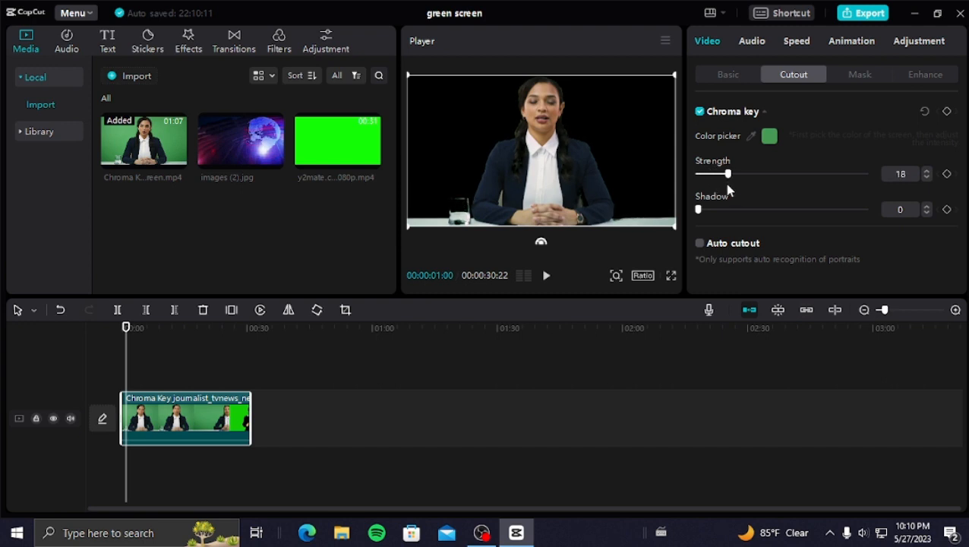
pyautogui.moveTo(727, 189); pyautogui.dragTo(720, 221)
pyautogui.moveTo(694, 230); pyautogui.dragTo(719, 231)
pyautogui.moveTo(728, 209); pyautogui.dragTo(875, 224)
pyautogui.moveTo(800, 213); pyautogui.dragTo(748, 222)
# Apply Auto cutout to the journalist clip, play back a few seconds and return the playhead to the start.
pyautogui.click(699, 244)
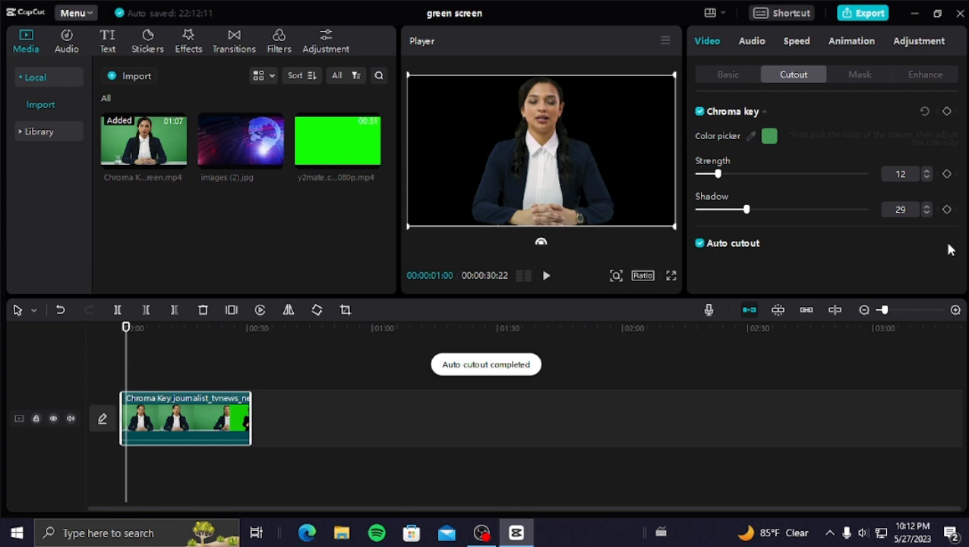
pyautogui.press('space')
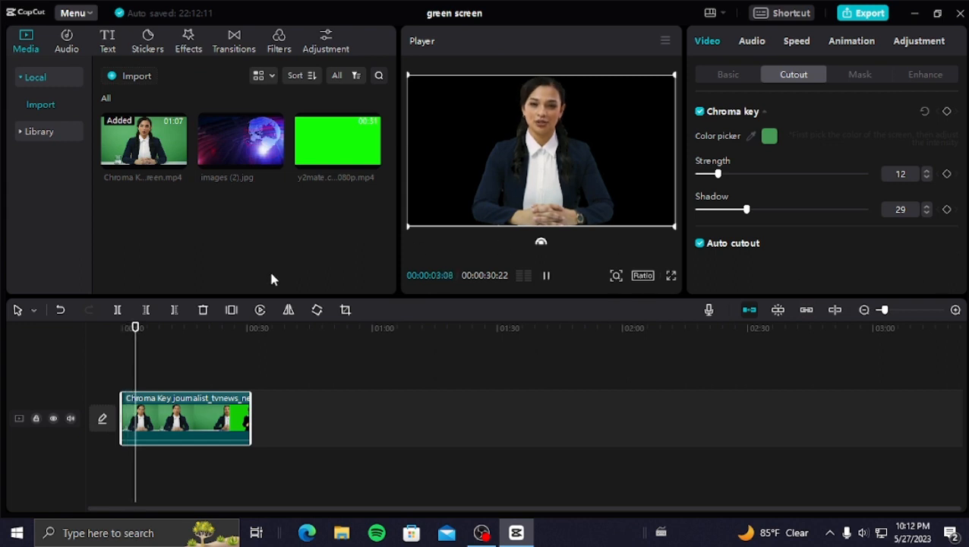
pyautogui.press('space')
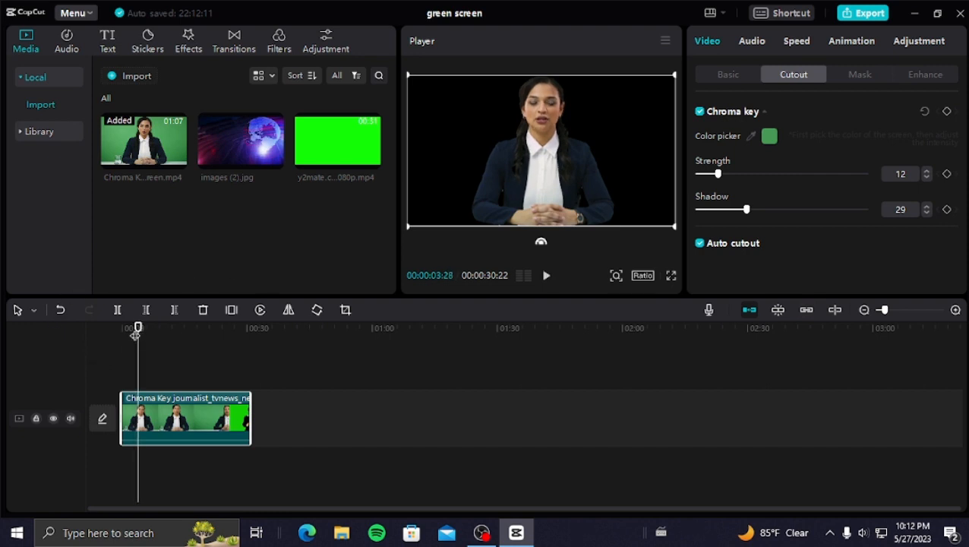
pyautogui.moveTo(138, 328); pyautogui.dragTo(89, 306)
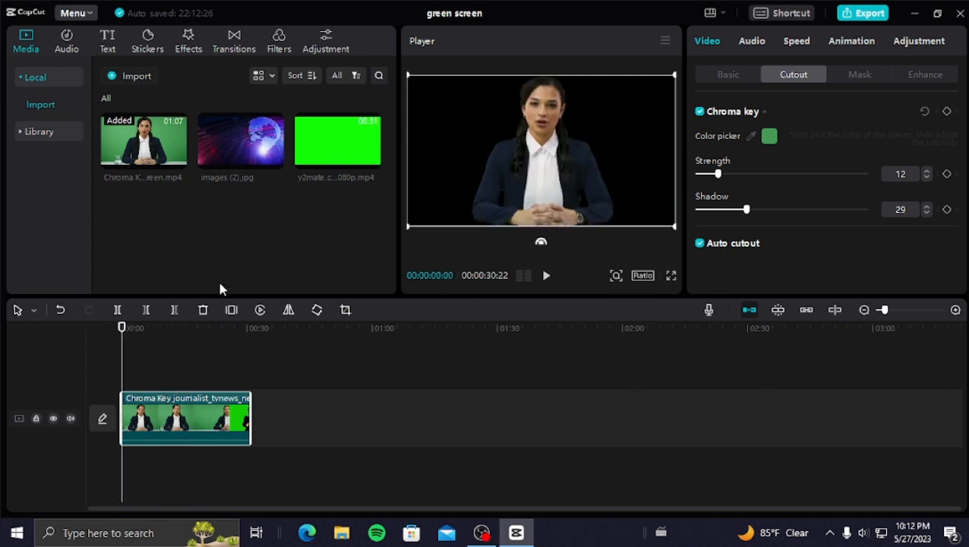
# Add images (2).jpg at the start of the timeline and place the journalist clip on the track above it.
pyautogui.click(239, 139)
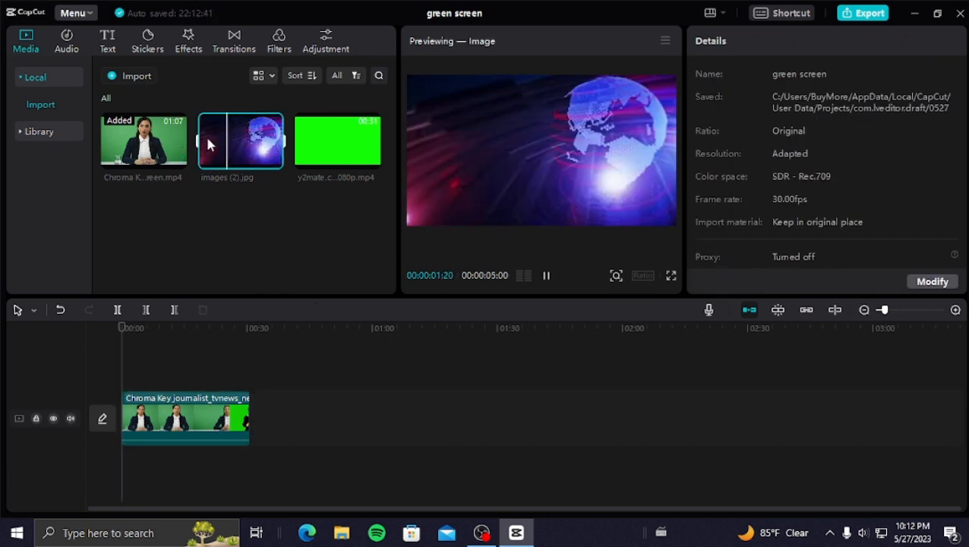
pyautogui.moveTo(209, 141); pyautogui.dragTo(122, 380)
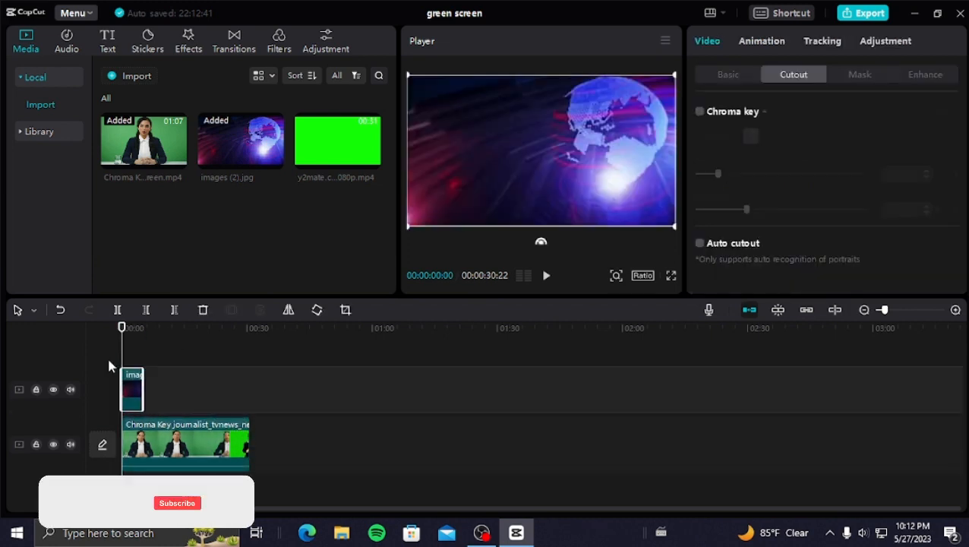
pyautogui.press('space')
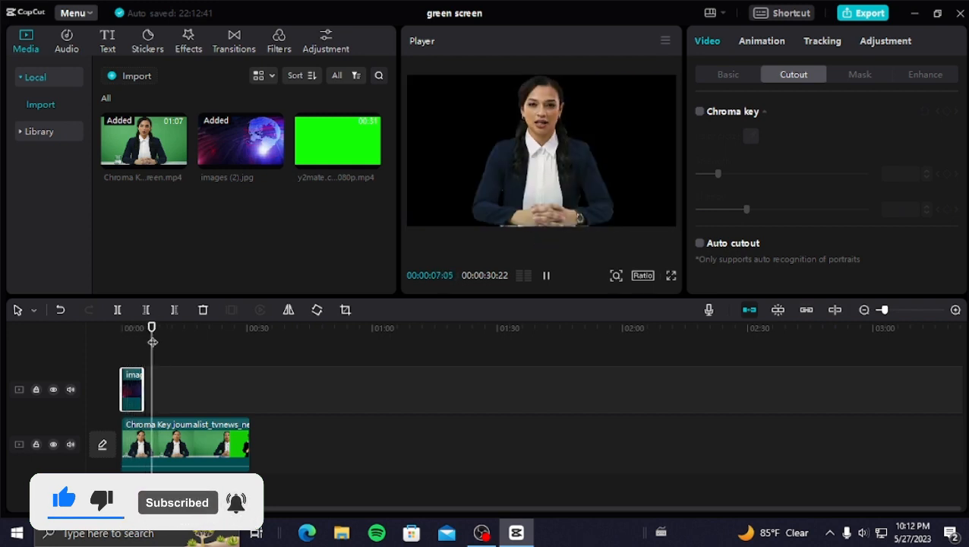
pyautogui.press('space')
pyautogui.moveTo(145, 447); pyautogui.dragTo(121, 328)
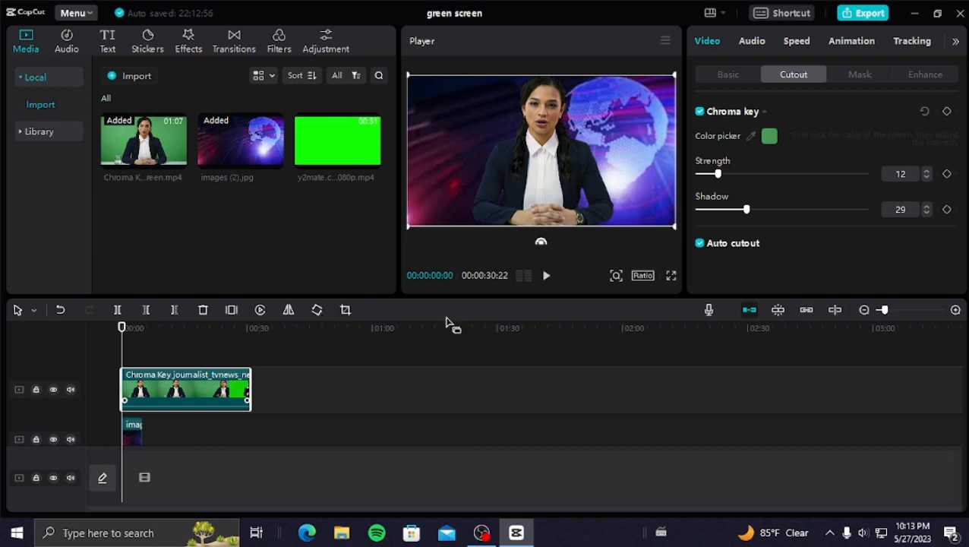
# Extend the background image to 00:00:30:13 to match the journalist clip and preview the composite in full screen.
pyautogui.click(127, 423)
pyautogui.moveTo(143, 433); pyautogui.dragTo(247, 439)
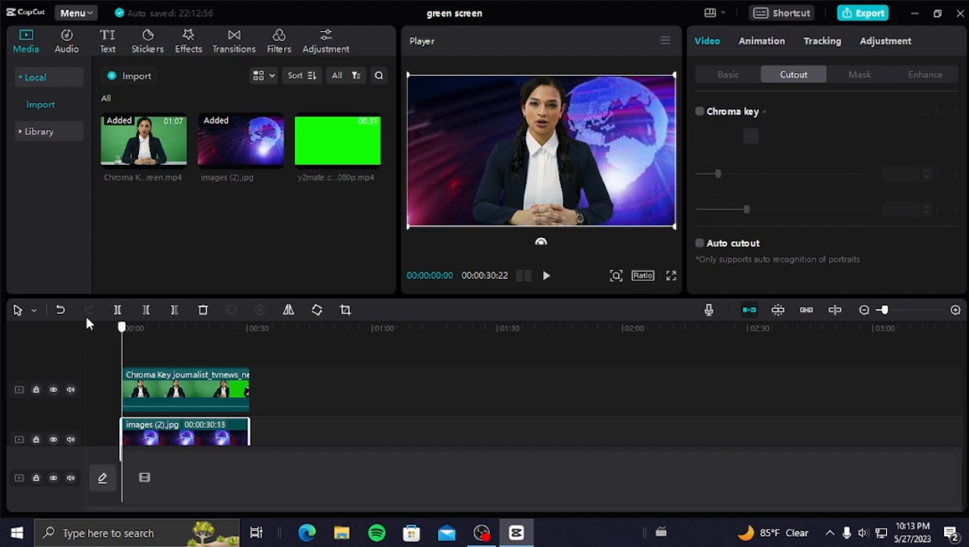
pyautogui.click(671, 278)
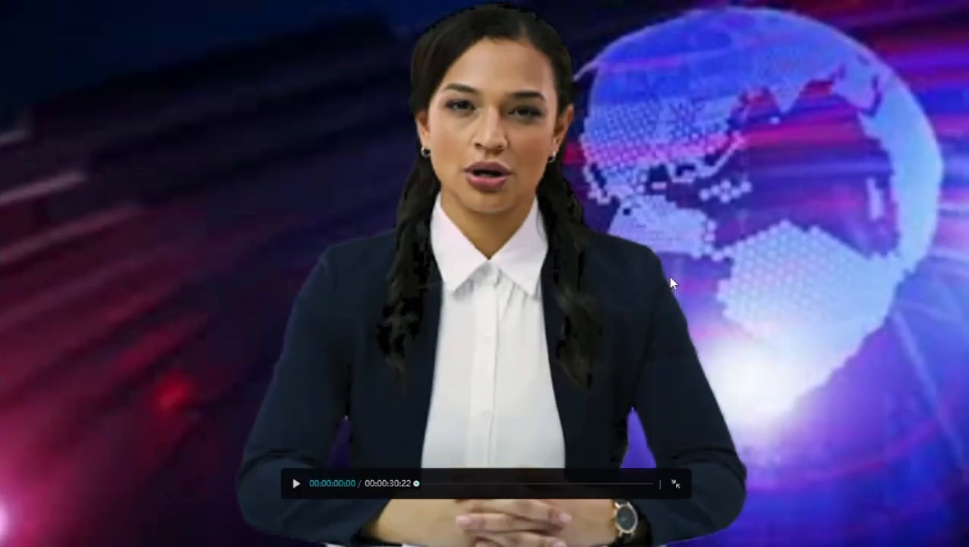
pyautogui.press('space')
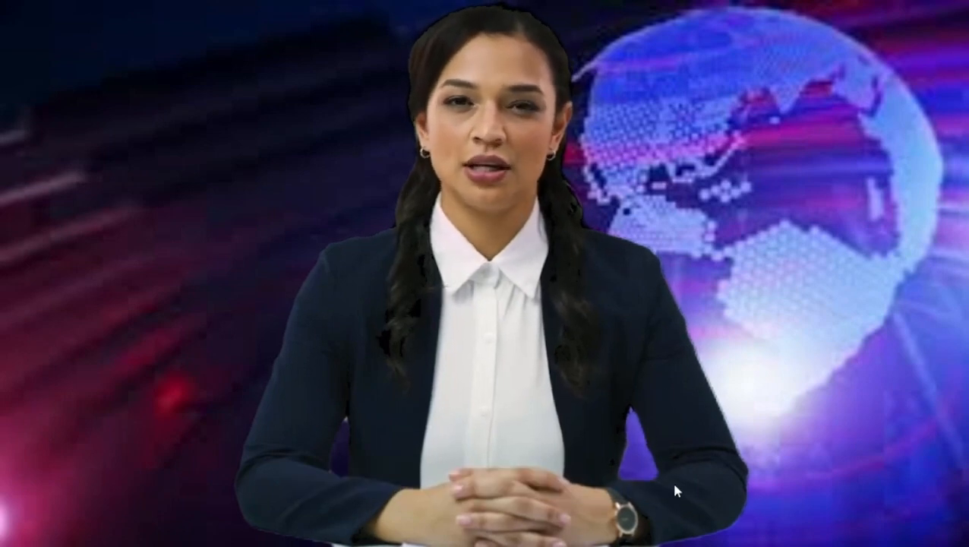
pyautogui.click(675, 480)
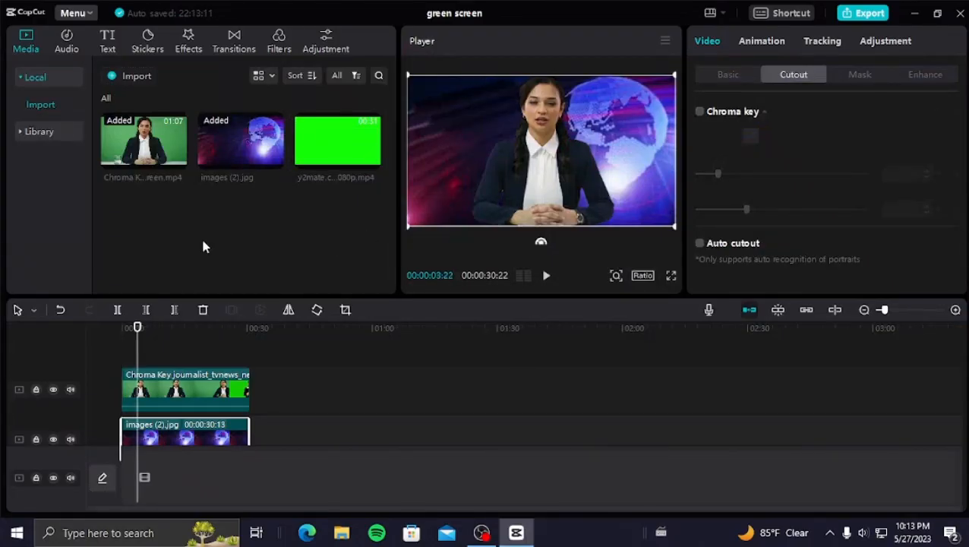
pyautogui.moveTo(137, 328); pyautogui.dragTo(134, 329)
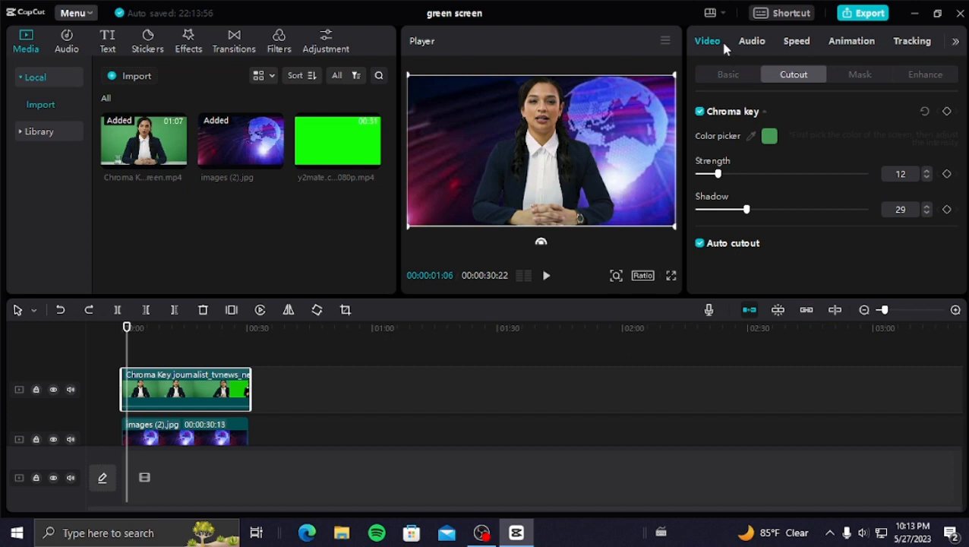
# Look through the journalist clip's audio, speed, animation, tracking and basic adjustment settings.
pyautogui.click(752, 42)
pyautogui.click(795, 42)
pyautogui.click(858, 43)
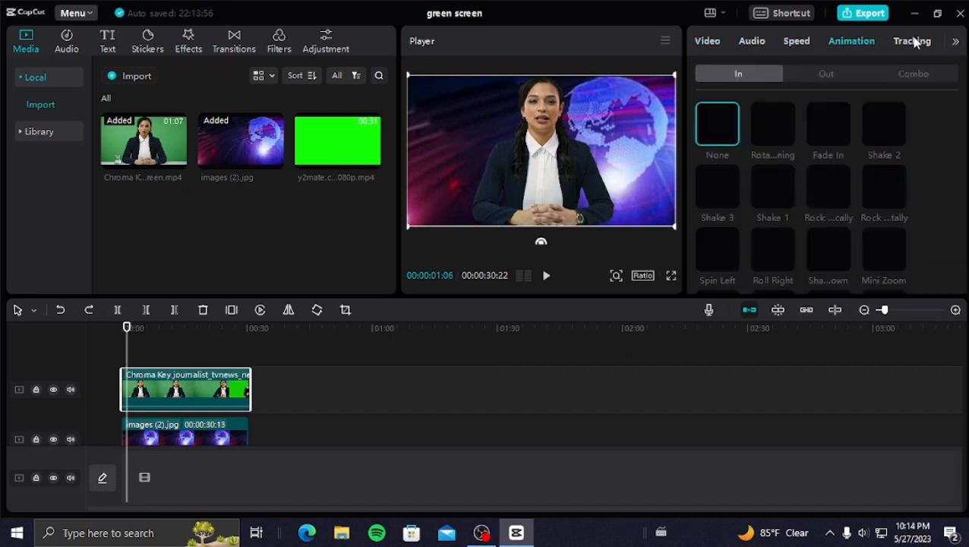
pyautogui.click(912, 42)
pyautogui.click(955, 43)
pyautogui.click(921, 43)
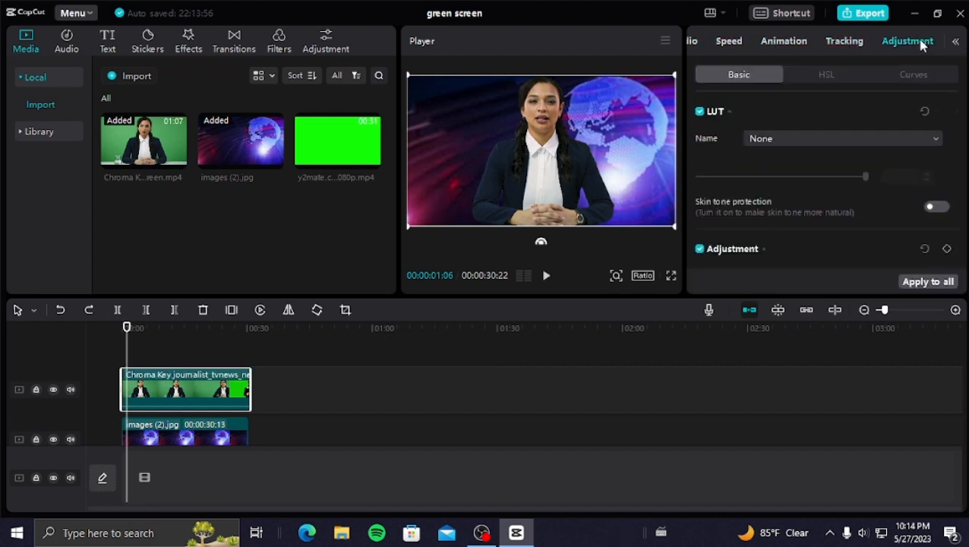
pyautogui.scroll(-10, 730, 185)
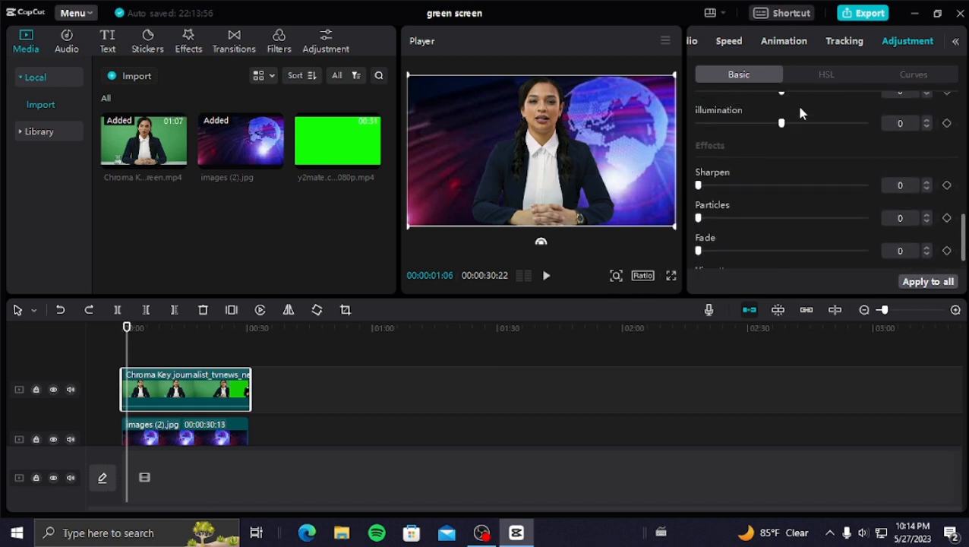
pyautogui.scroll(3, 789, 148)
pyautogui.scroll(5, 787, 148)
pyautogui.scroll(-3, 785, 149)
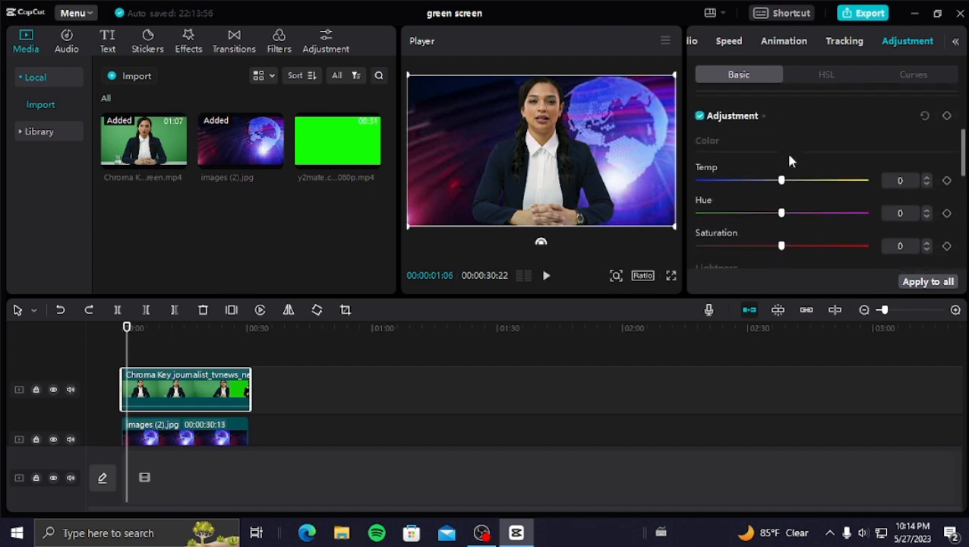
pyautogui.scroll(2, 785, 129)
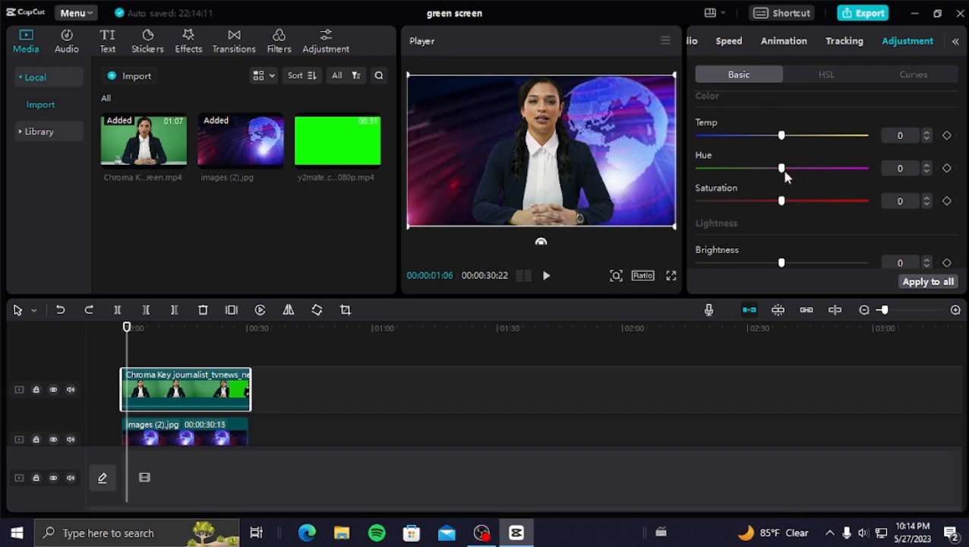
# Set the journalist clip's Hue to 16, Temp to -13 and Saturation to 4.
pyautogui.moveTo(805, 173)
pyautogui.mouseDown()
pyautogui.moveTo(840, 173)
pyautogui.moveTo(810, 178)
pyautogui.mouseUp()
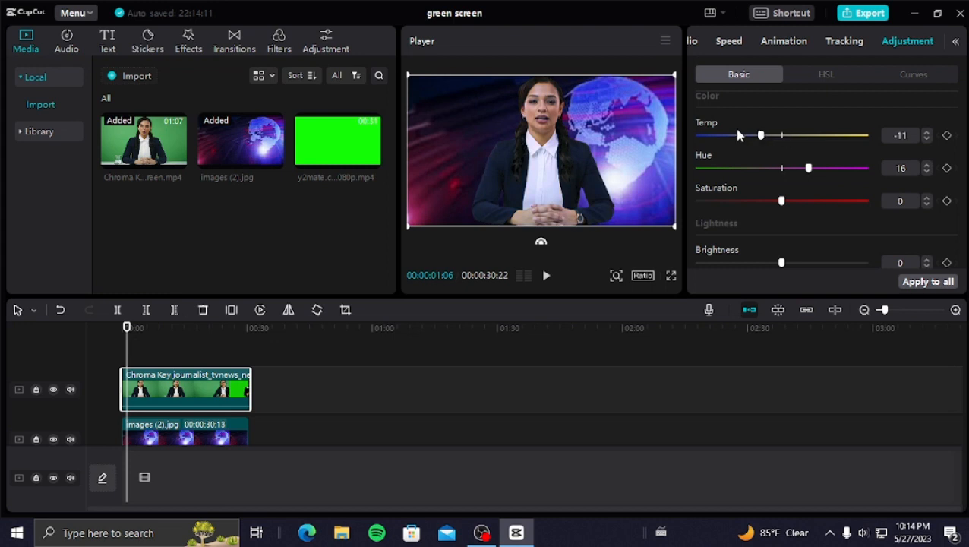
pyautogui.moveTo(753, 135); pyautogui.dragTo(767, 135)
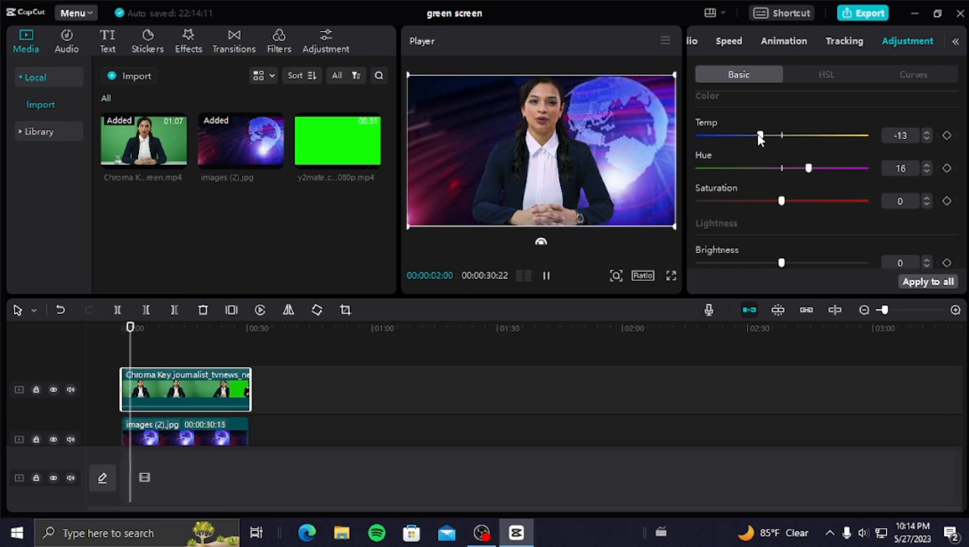
pyautogui.press('space')
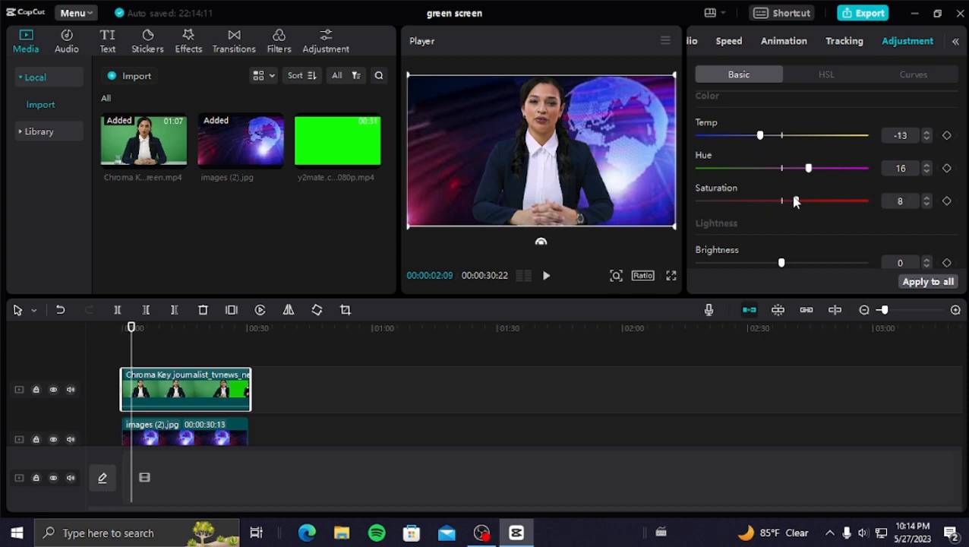
pyautogui.scroll(-2, 774, 205)
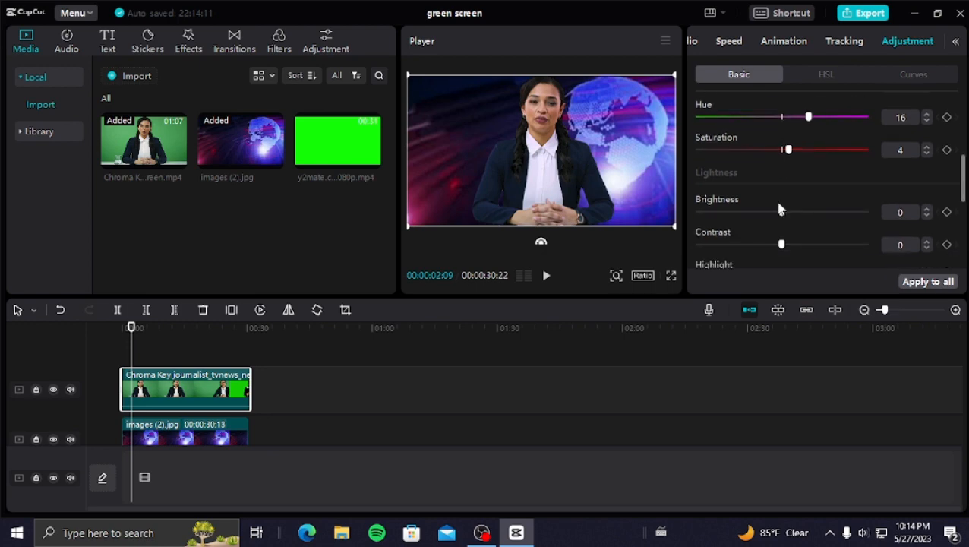
# Try a lower Brightness and restore it to 0, and set the journalist clip's Contrast to 8 and Highlight to 6.
pyautogui.moveTo(782, 211)
pyautogui.mouseDown()
pyautogui.moveTo(791, 211)
pyautogui.moveTo(764, 213)
pyautogui.moveTo(777, 213)
pyautogui.mouseUp()
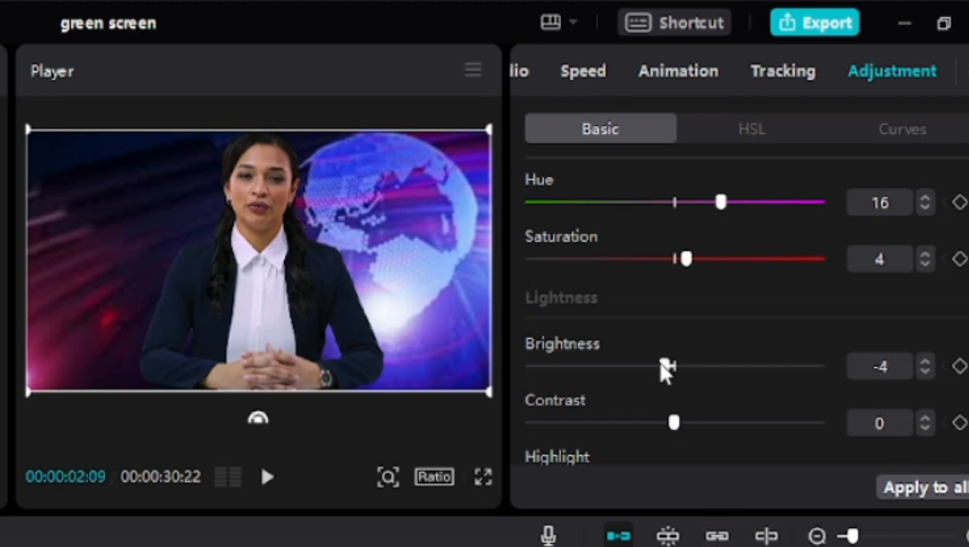
pyautogui.moveTo(666, 370); pyautogui.dragTo(666, 367)
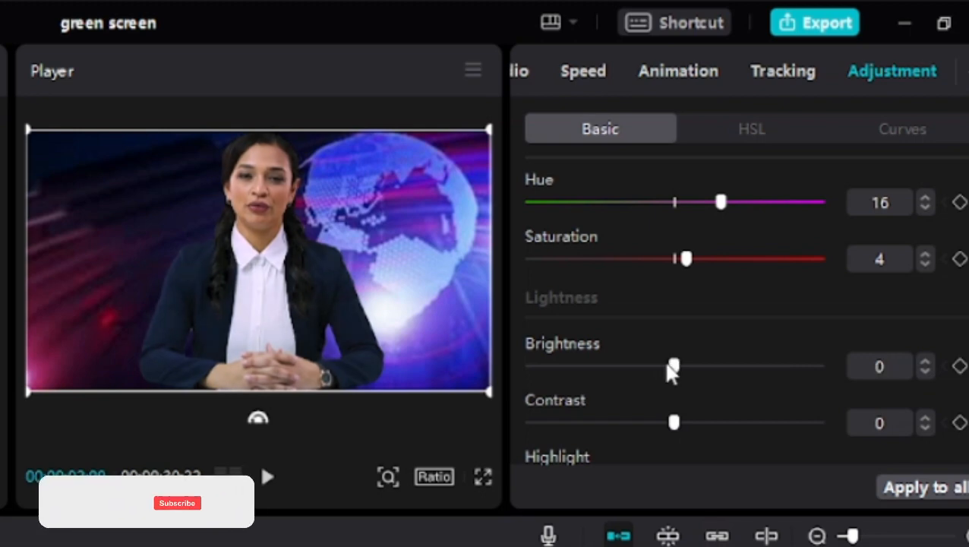
pyautogui.moveTo(673, 420); pyautogui.dragTo(696, 422)
pyautogui.scroll(-2, 697, 421)
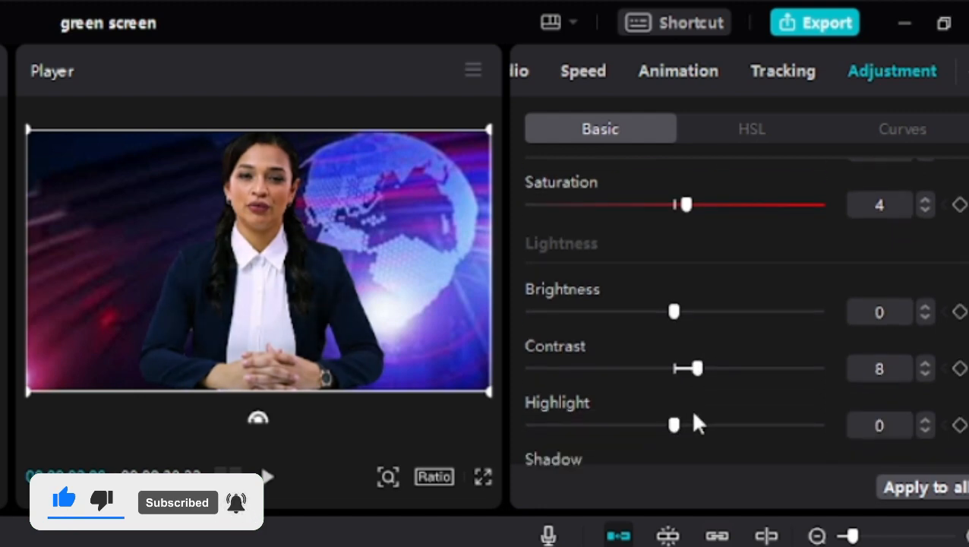
pyautogui.moveTo(672, 390); pyautogui.dragTo(675, 363)
pyautogui.scroll(-2, 681, 403)
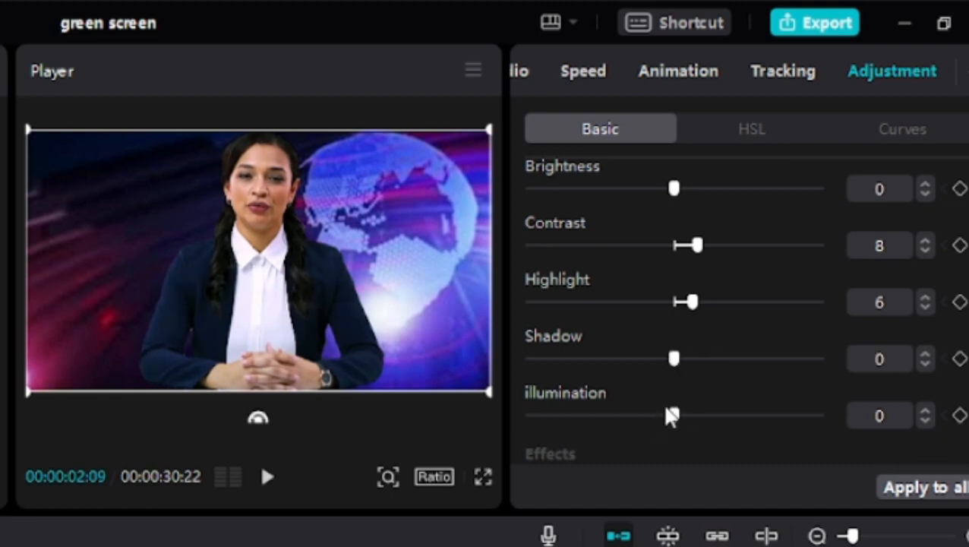
pyautogui.moveTo(670, 414); pyautogui.dragTo(676, 437)
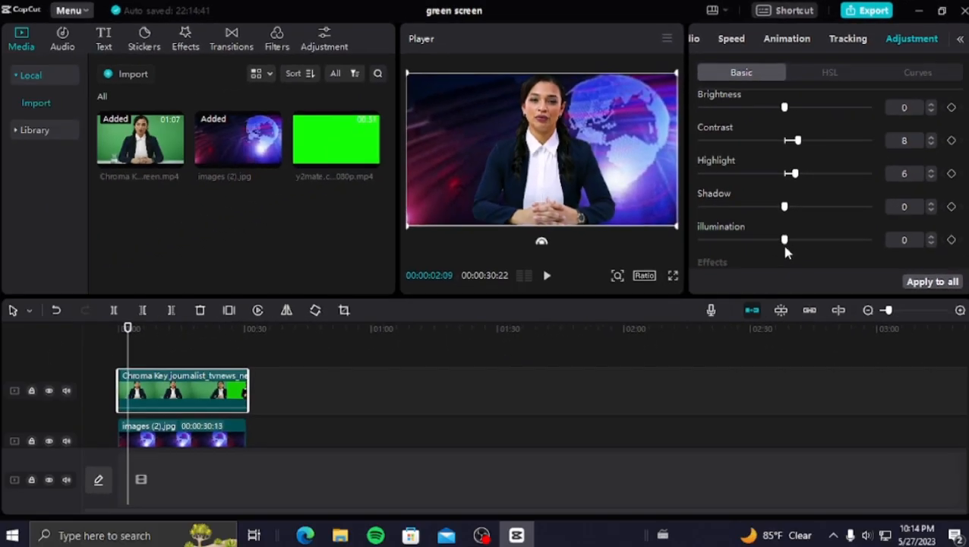
pyautogui.scroll(-4, 785, 251)
# Play the color-adjusted composite in full screen for a few seconds and return the playhead to the start.
pyautogui.press('space')
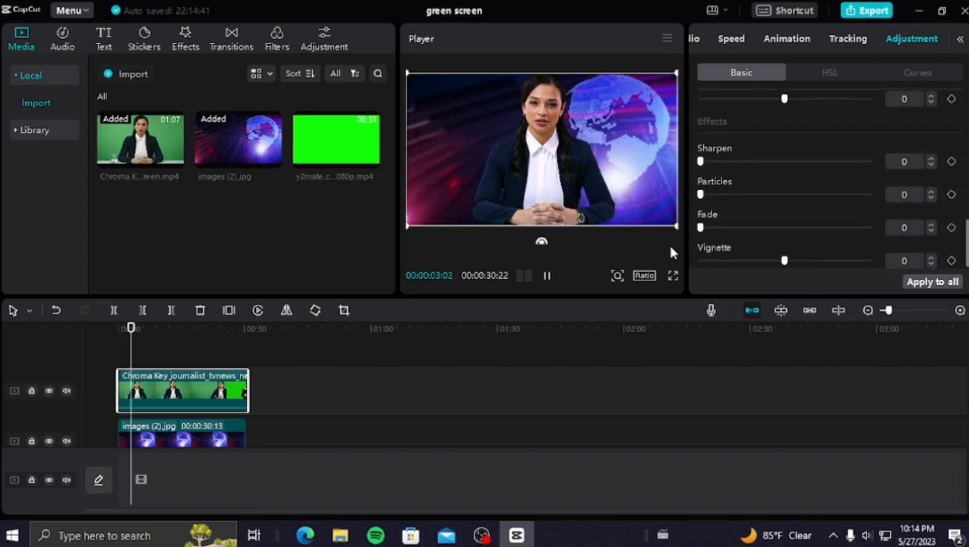
pyautogui.click(672, 275)
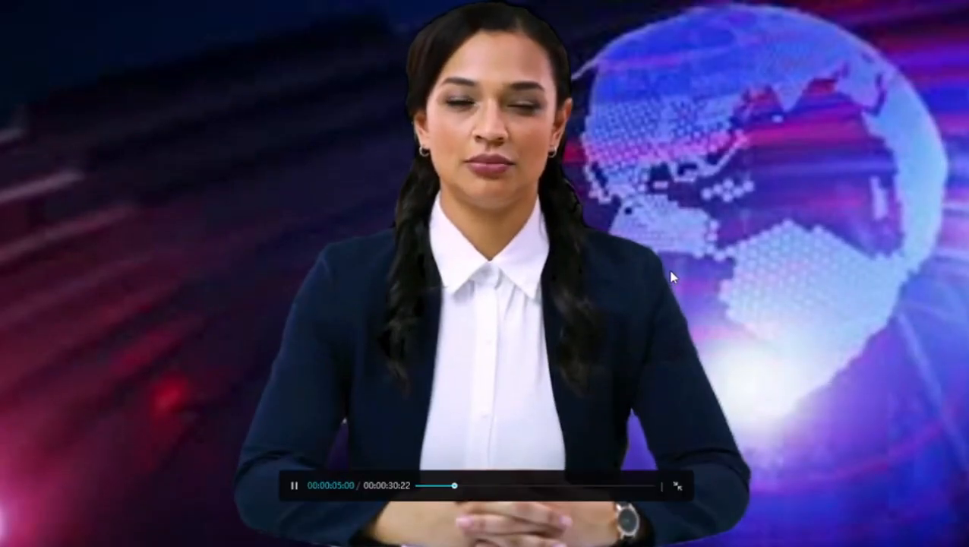
pyautogui.click(676, 489)
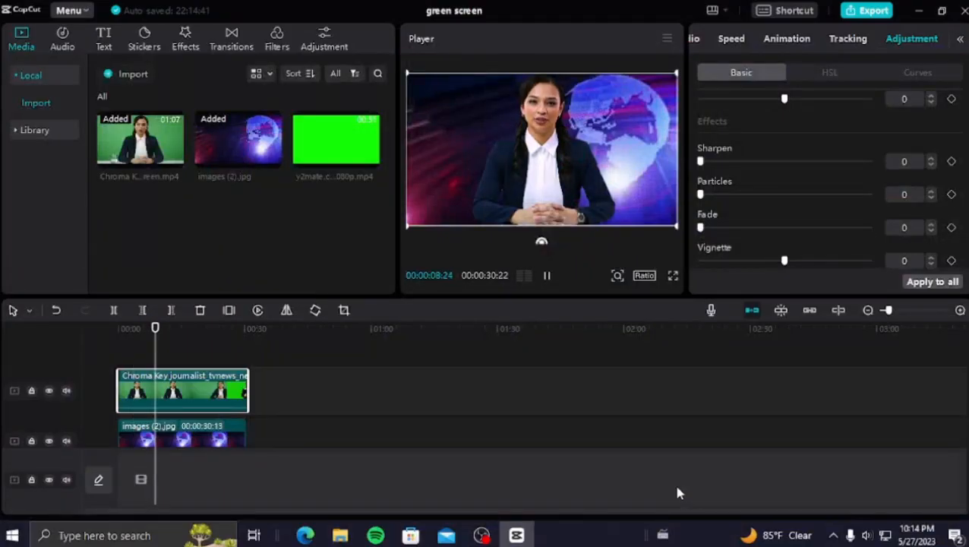
pyautogui.press('space')
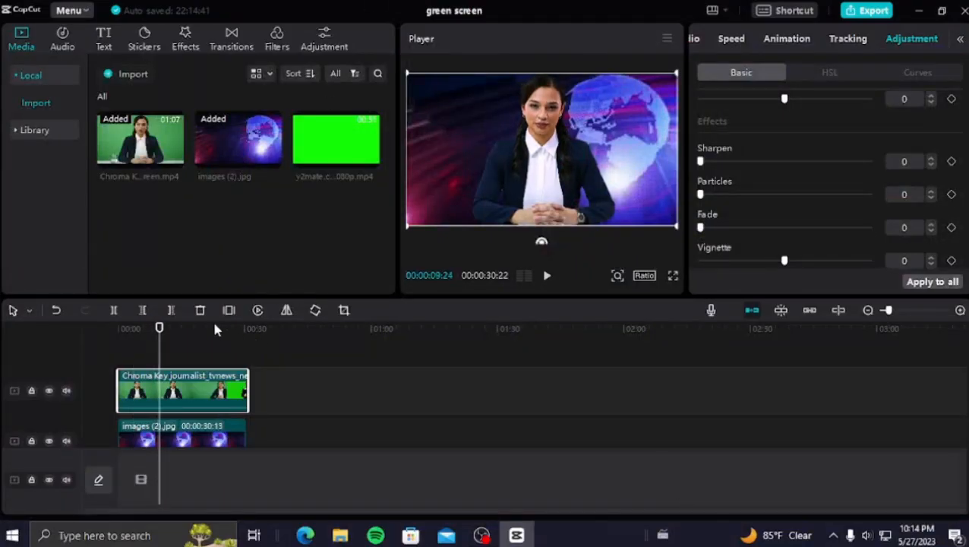
pyautogui.moveTo(160, 335); pyautogui.dragTo(118, 326)
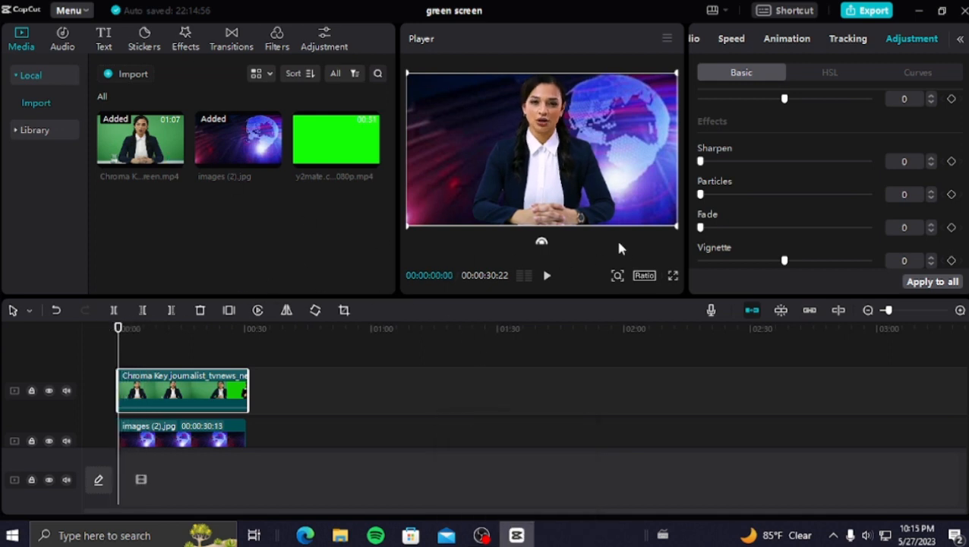
# Mute the journalist track and place the y2mate subscribe clip above it from the start, trimmed at about 00:00:07:26.
pyautogui.click(323, 133)
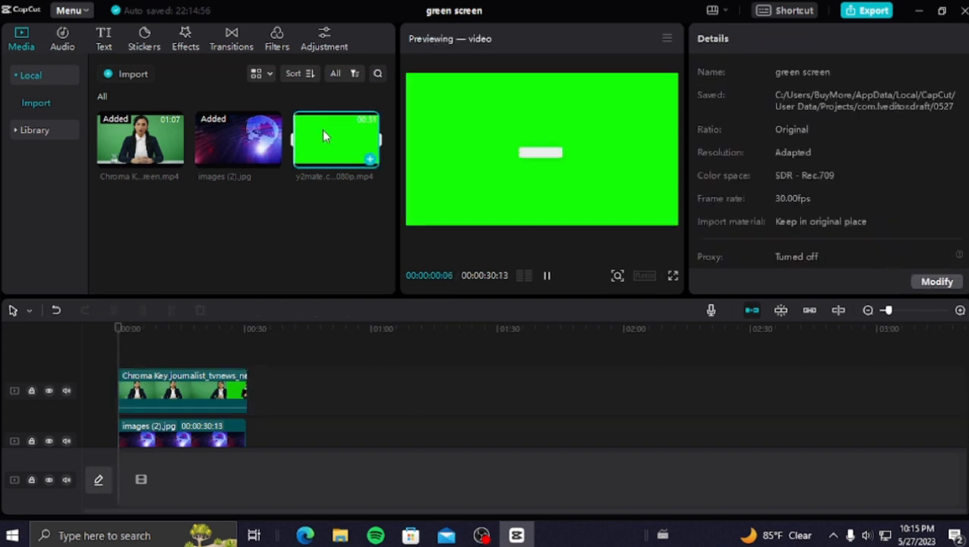
pyautogui.click(67, 391)
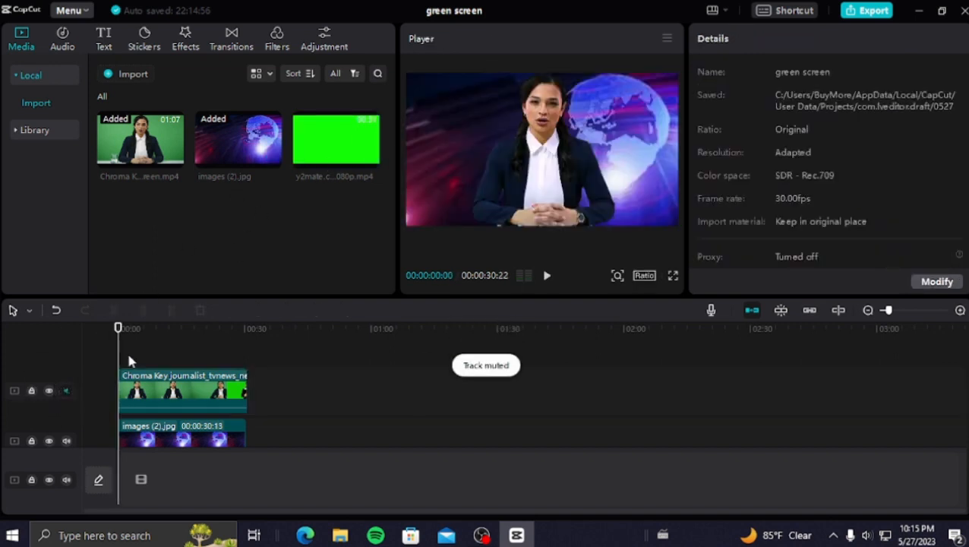
pyautogui.moveTo(328, 129); pyautogui.dragTo(151, 328)
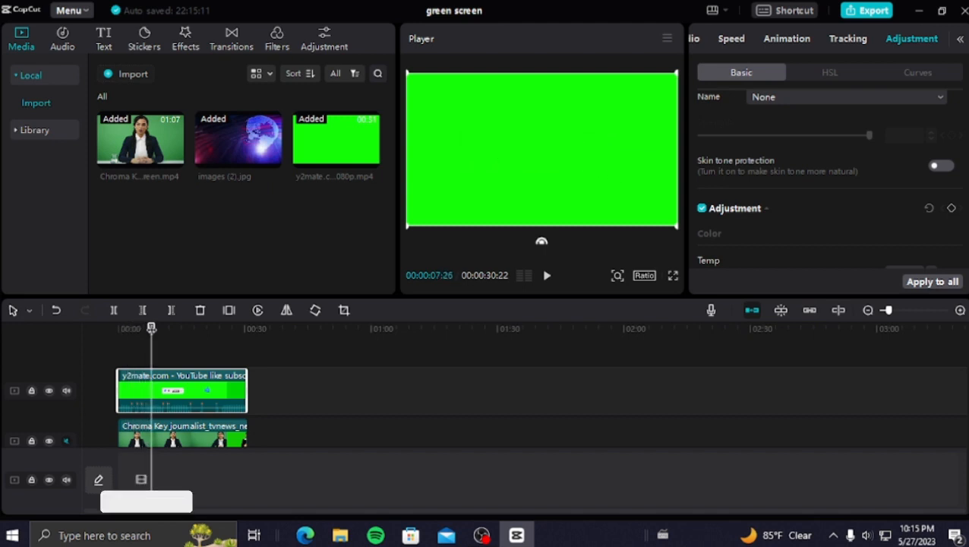
pyautogui.click(171, 310)
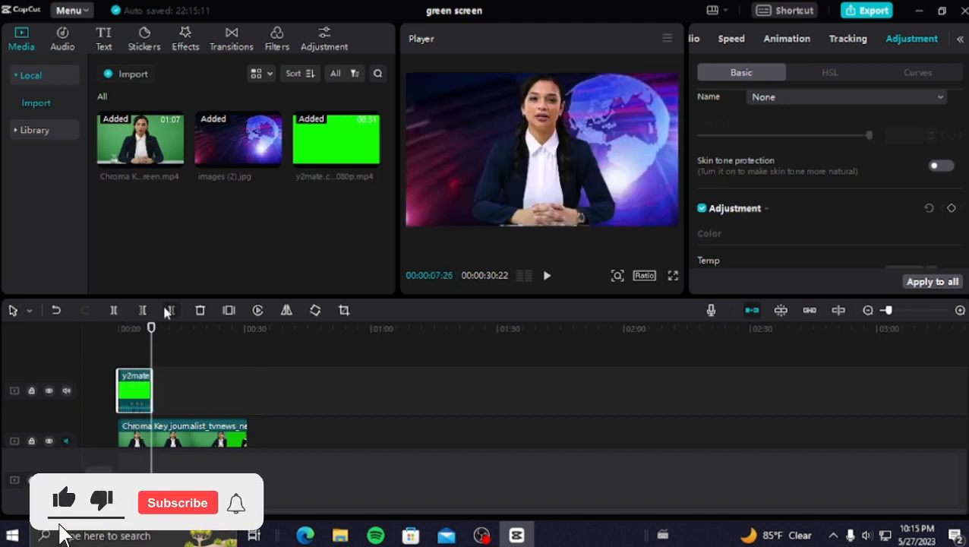
# Enable Chroma key on the y2mate subscribe clip and pick its green background as the key color.
pyautogui.click(124, 328)
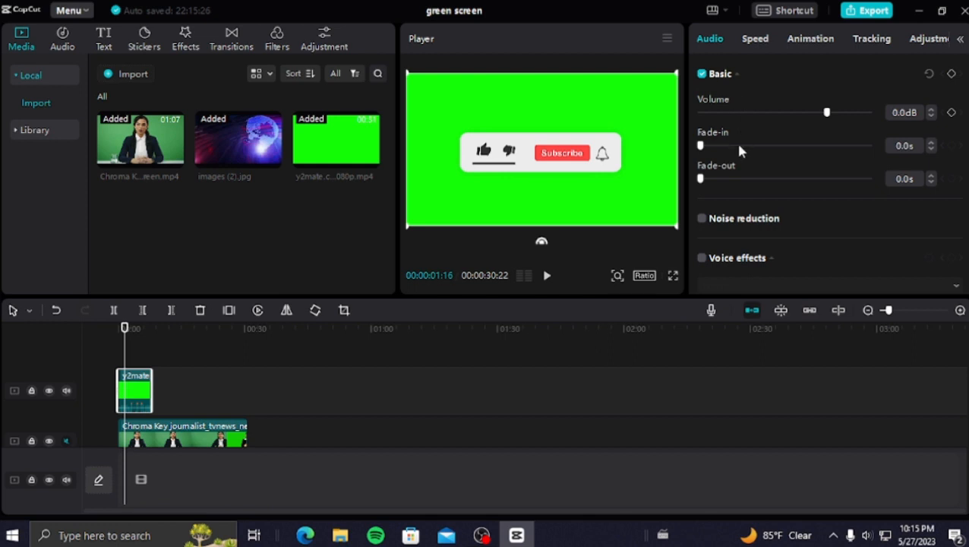
pyautogui.scroll(2, 702, 39)
pyautogui.click(715, 41)
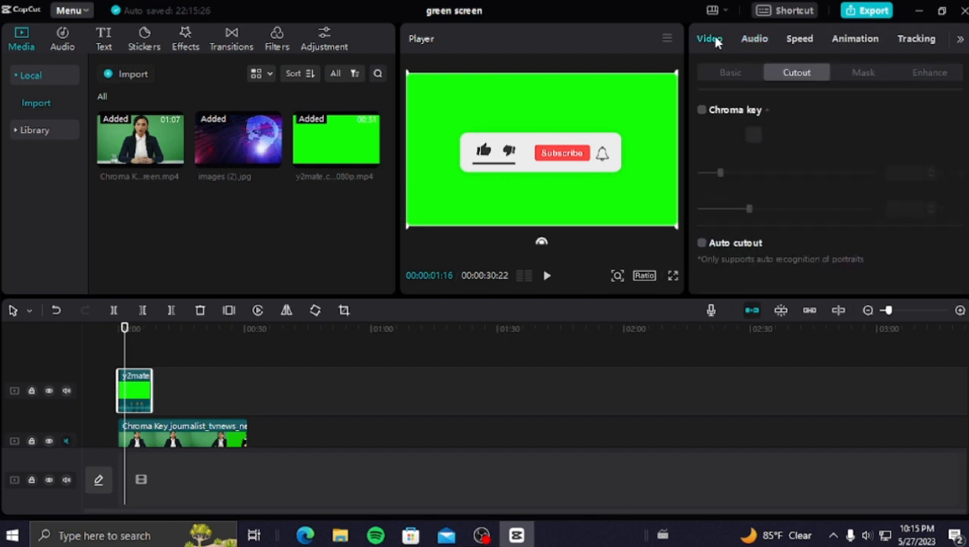
pyautogui.click(700, 110)
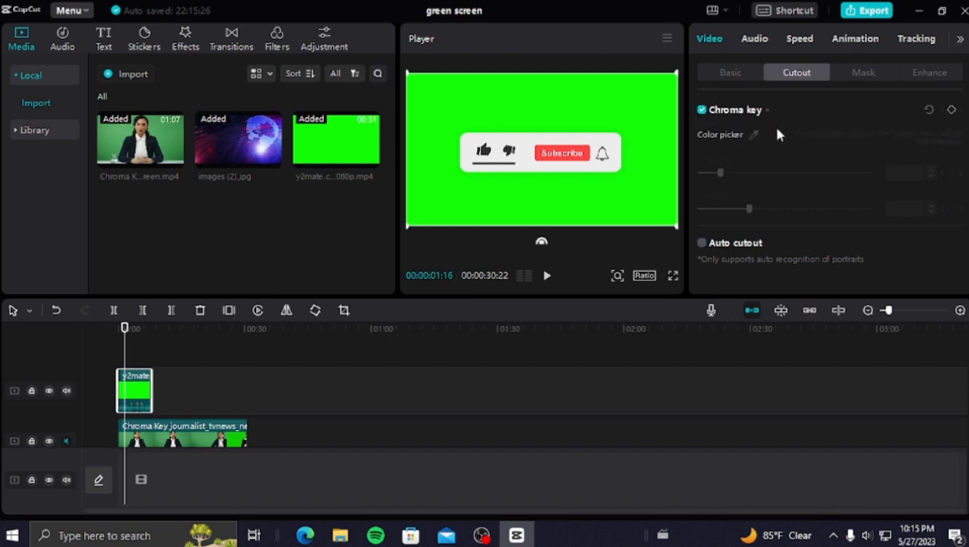
pyautogui.click(752, 137)
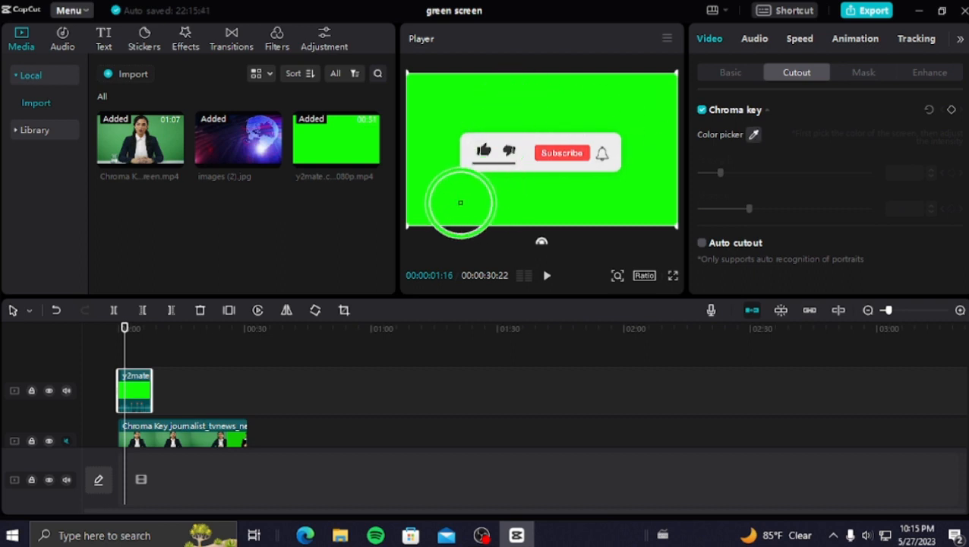
pyautogui.click(442, 107)
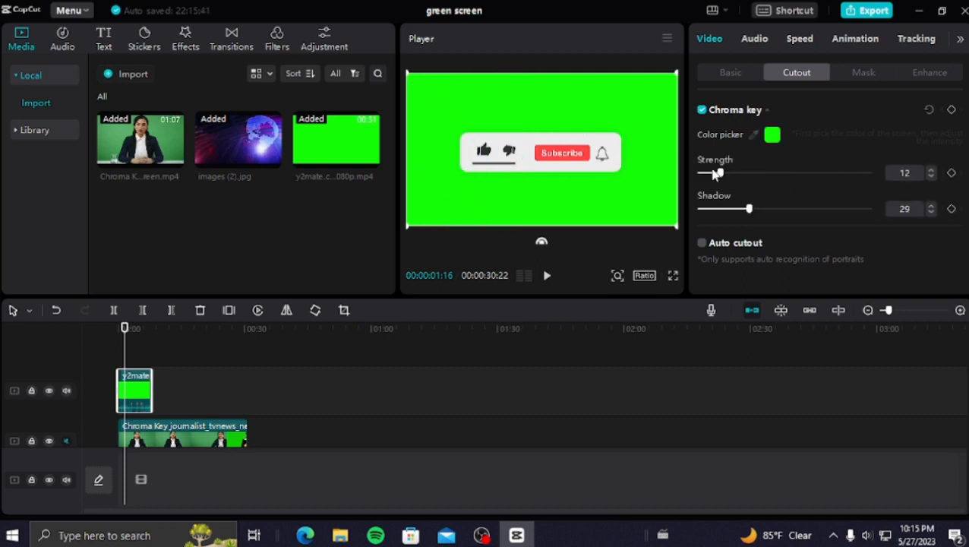
# Set the subscribe clip's chroma key Strength to 100 and raise its Shadow close to the maximum.
pyautogui.moveTo(720, 173); pyautogui.dragTo(725, 173)
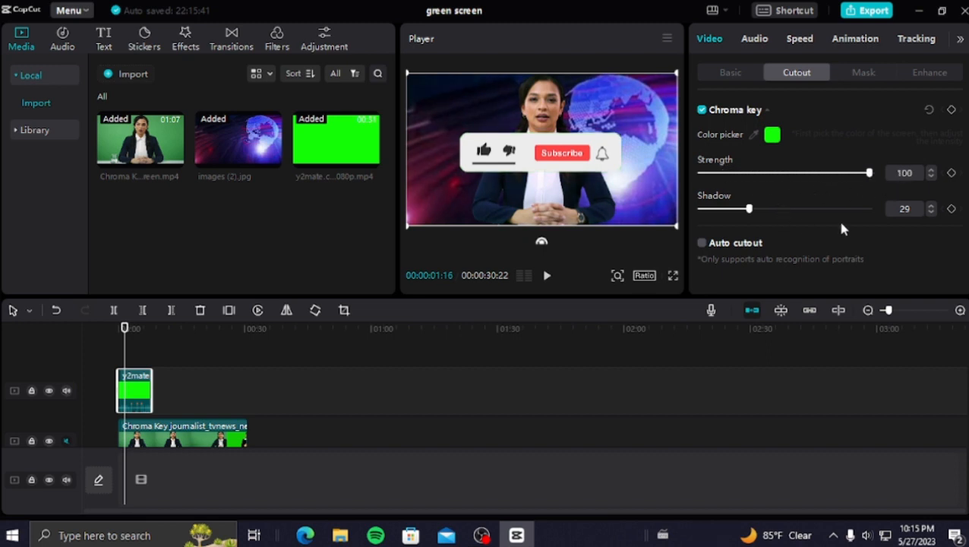
pyautogui.moveTo(853, 220); pyautogui.dragTo(850, 220)
pyautogui.moveTo(868, 173)
pyautogui.mouseDown()
pyautogui.moveTo(729, 174)
pyautogui.moveTo(869, 174)
pyautogui.mouseUp()
pyautogui.moveTo(923, 194); pyautogui.dragTo(877, 195)
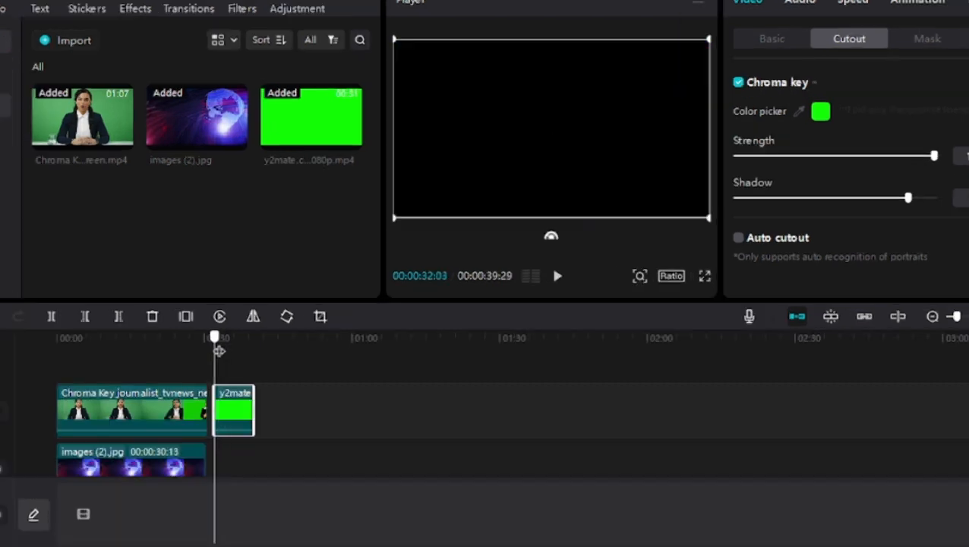
# Move the subscribe clip back above the journalist clip at the timeline start and play the first two seconds.
pyautogui.moveTo(252, 422); pyautogui.dragTo(81, 357)
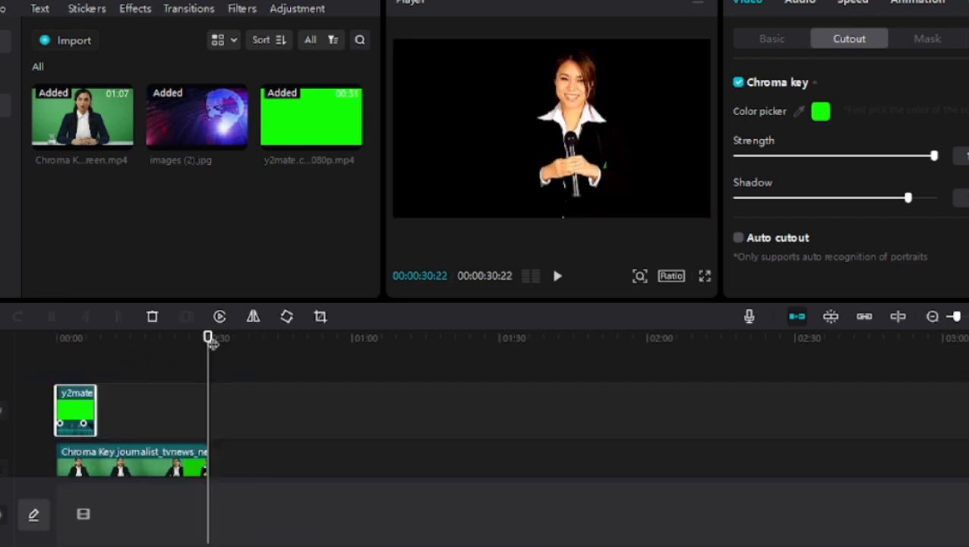
pyautogui.moveTo(208, 335); pyautogui.dragTo(53, 328)
pyautogui.press('space')
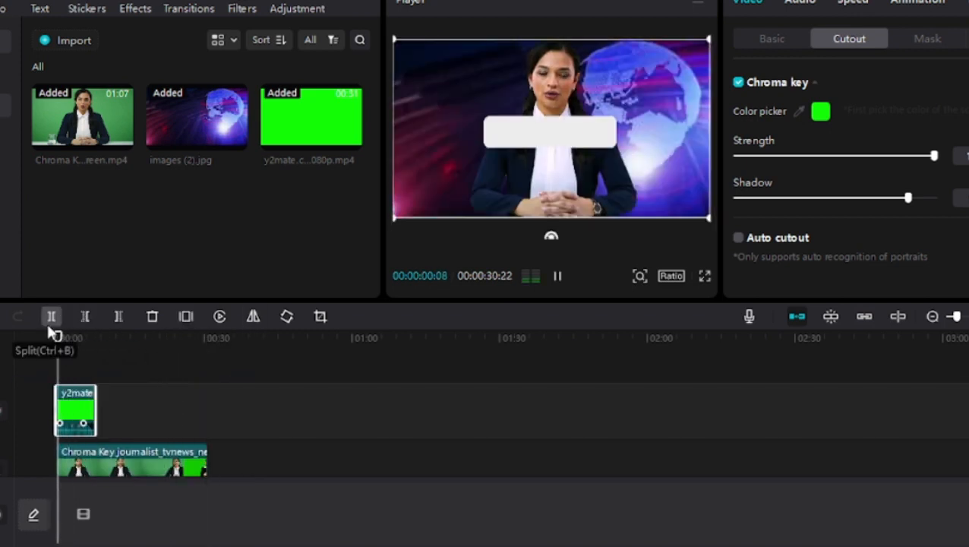
pyautogui.press('space')
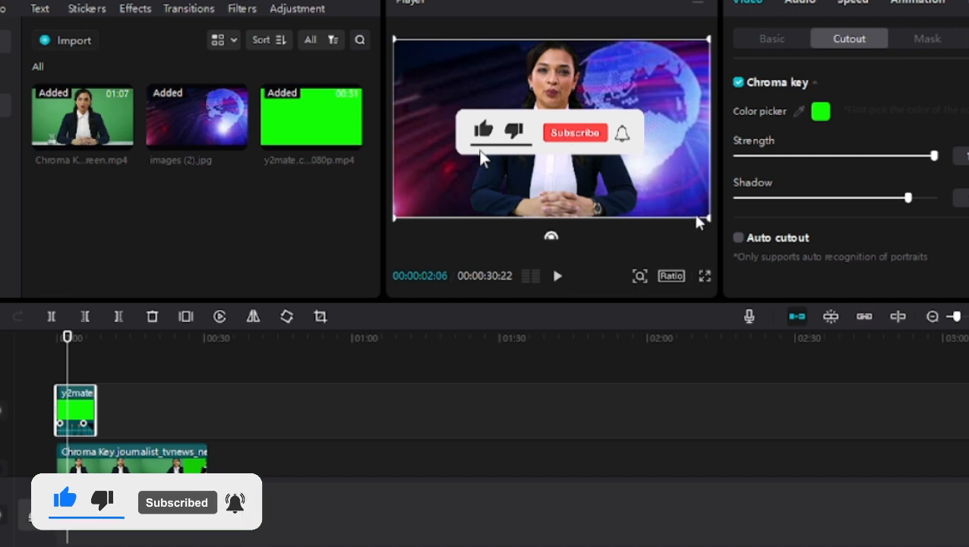
# Shrink the subscribe overlay to under half the frame width, place it in the frame's lower-left corner, and mute its track.
pyautogui.moveTo(708, 219); pyautogui.dragTo(632, 192)
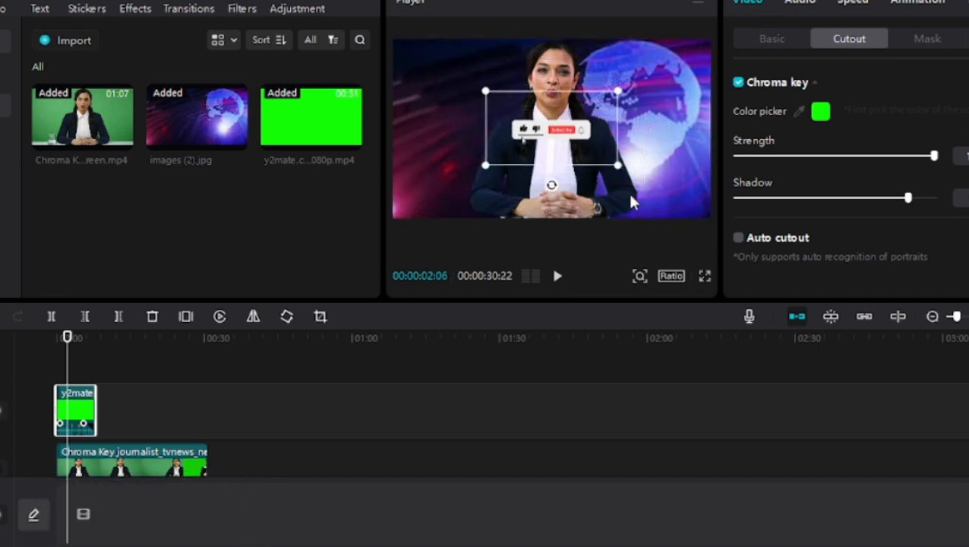
pyautogui.moveTo(556, 140); pyautogui.dragTo(433, 206)
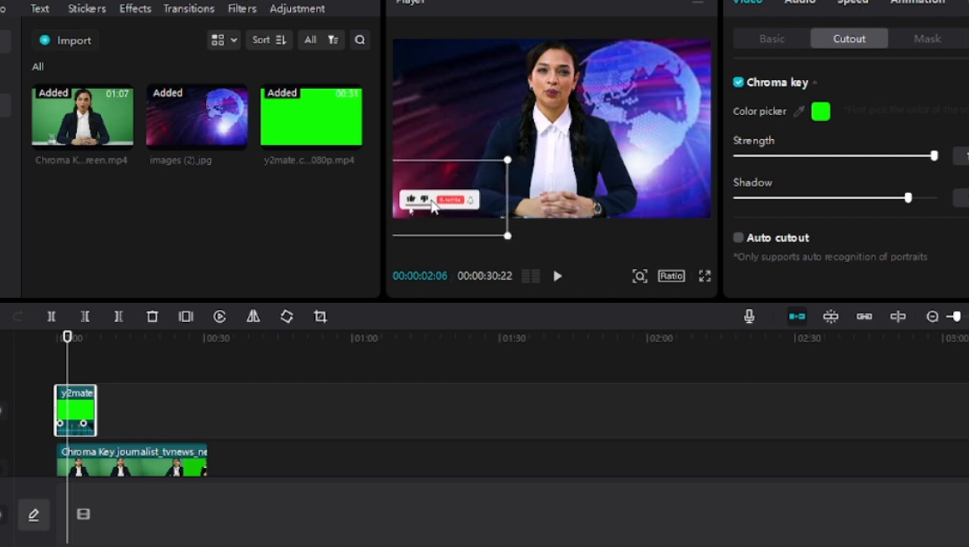
pyautogui.press('space')
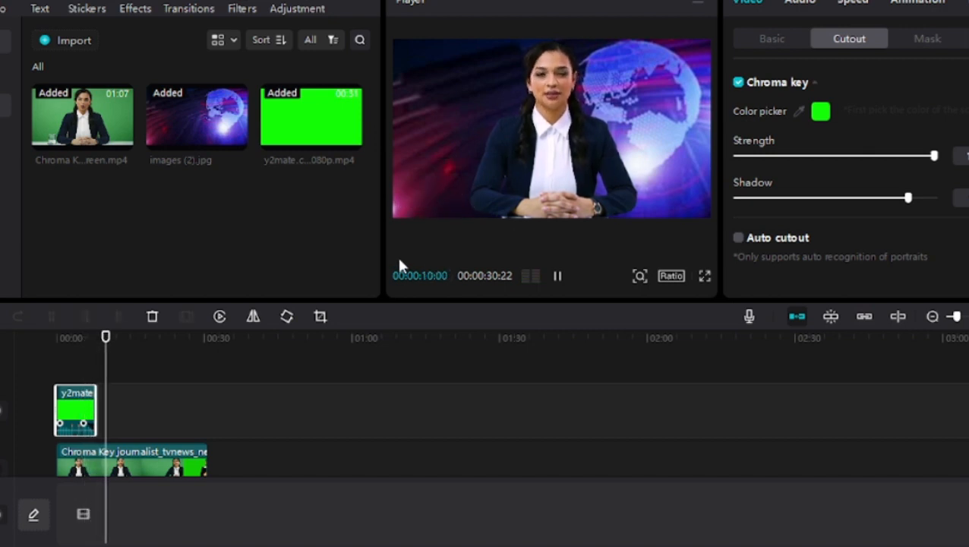
pyautogui.click(4, 412)
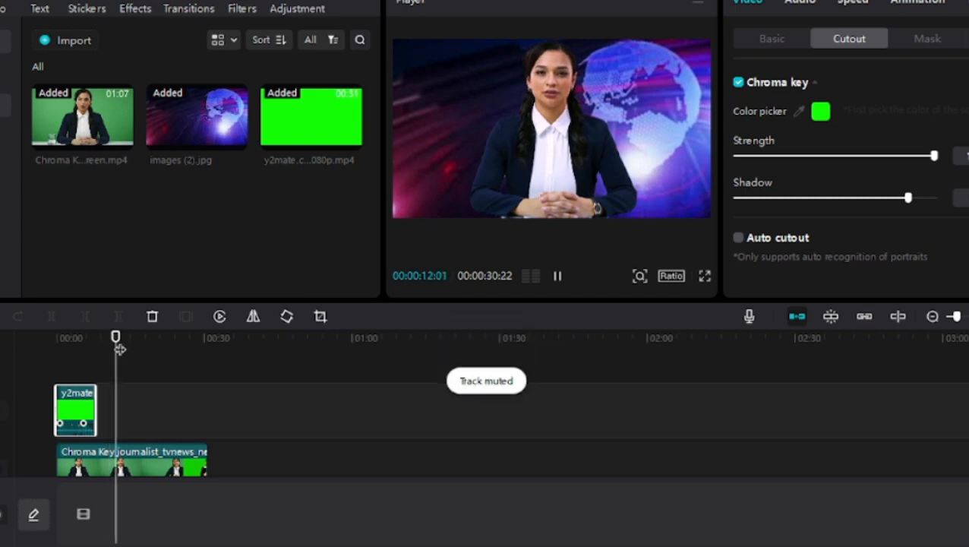
pyautogui.click(54, 338)
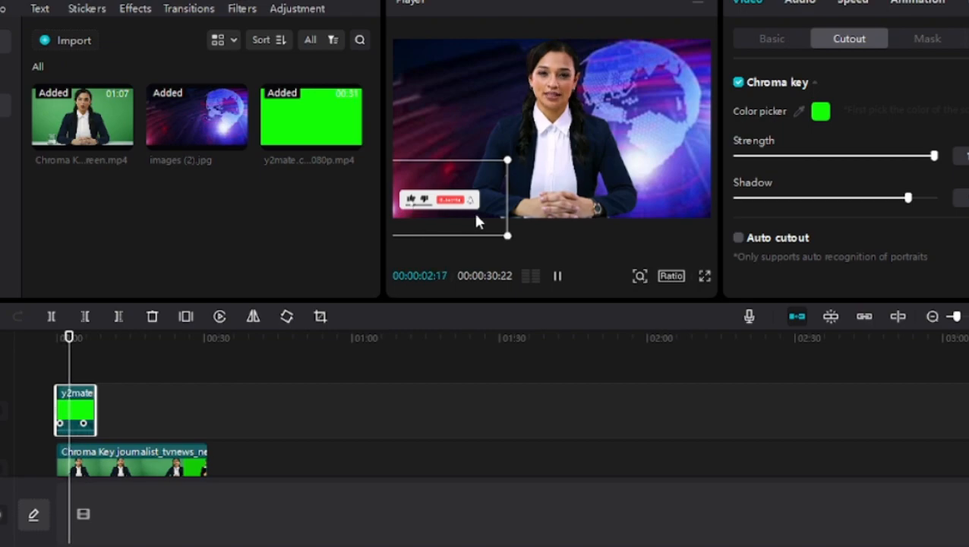
# Review the finished composite with the subscribe overlay in full screen, replaying its opening seconds.
pyautogui.click(705, 276)
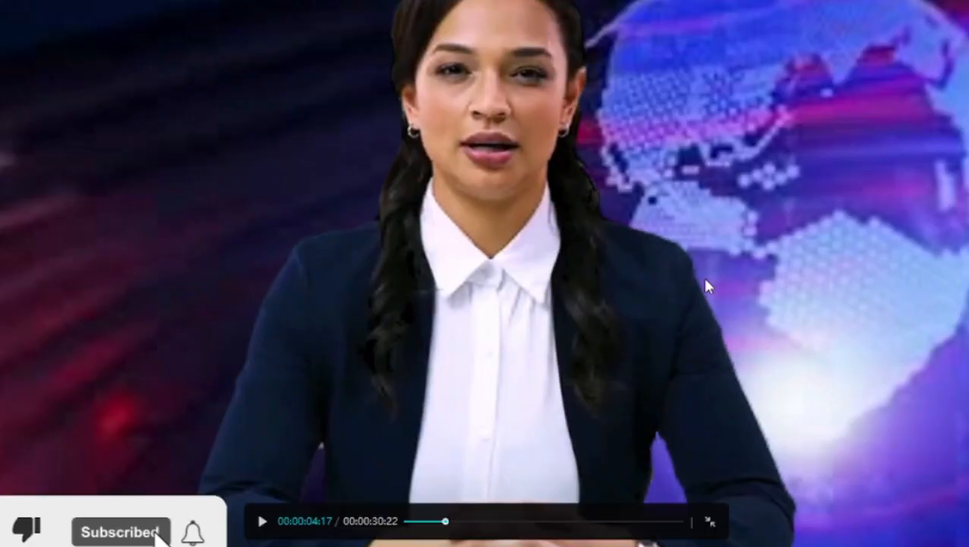
pyautogui.moveTo(461, 521); pyautogui.dragTo(392, 523)
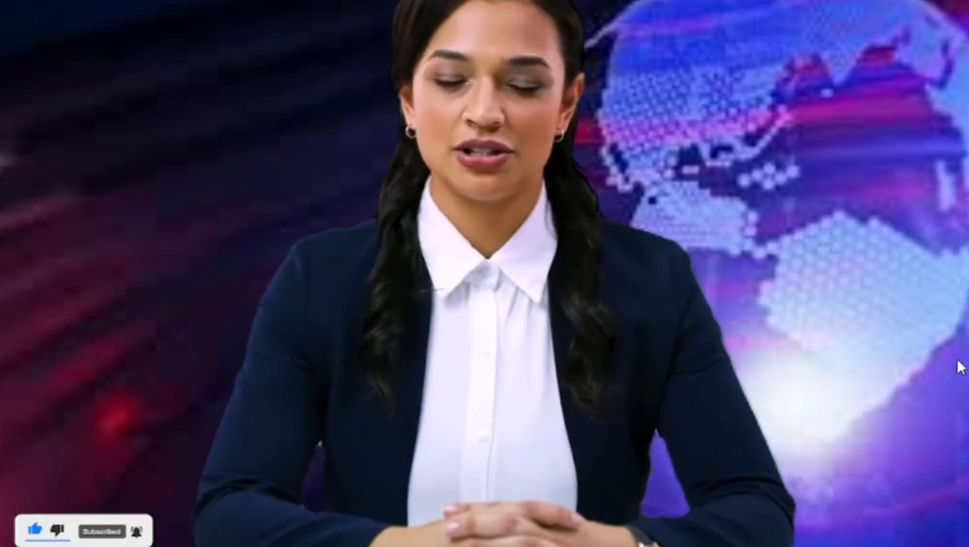
pyautogui.press('Escape')
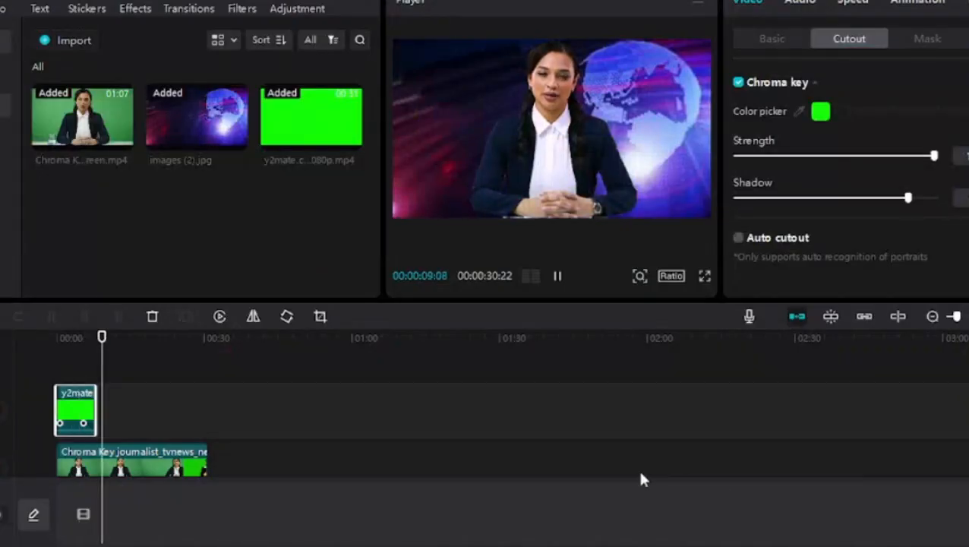
pyautogui.press('space')
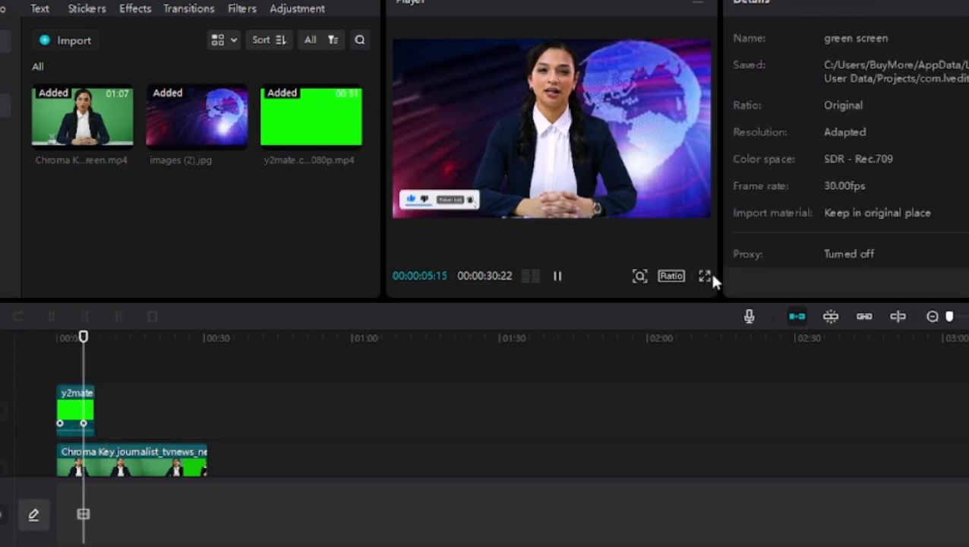
pyautogui.click(705, 276)
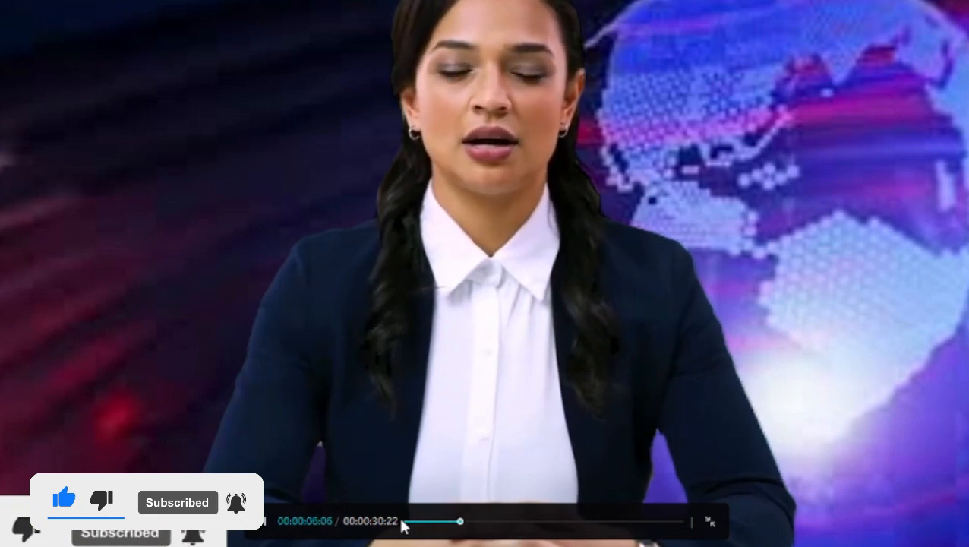
pyautogui.press('Escape')
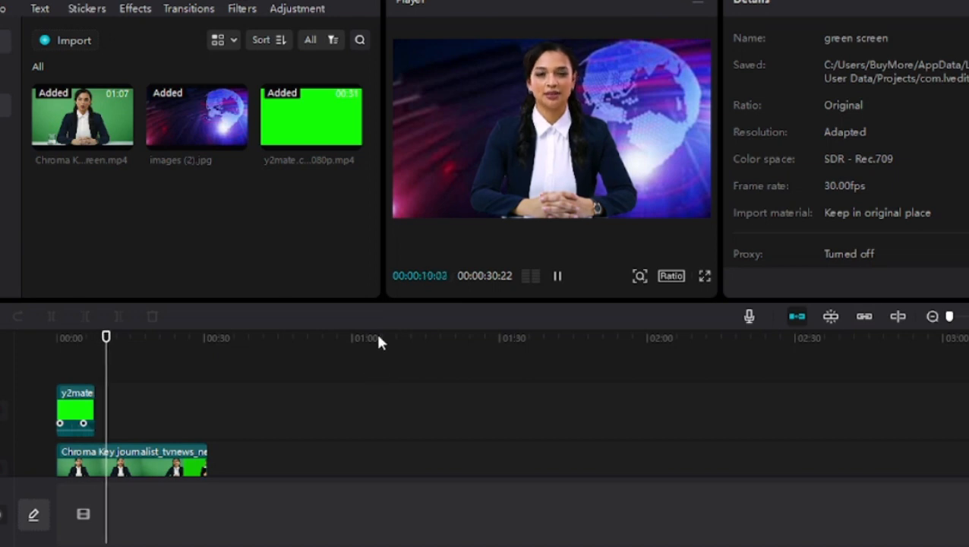
# Stop the preview playback, leave the green screen project and close CapCut.
pyautogui.press('space')
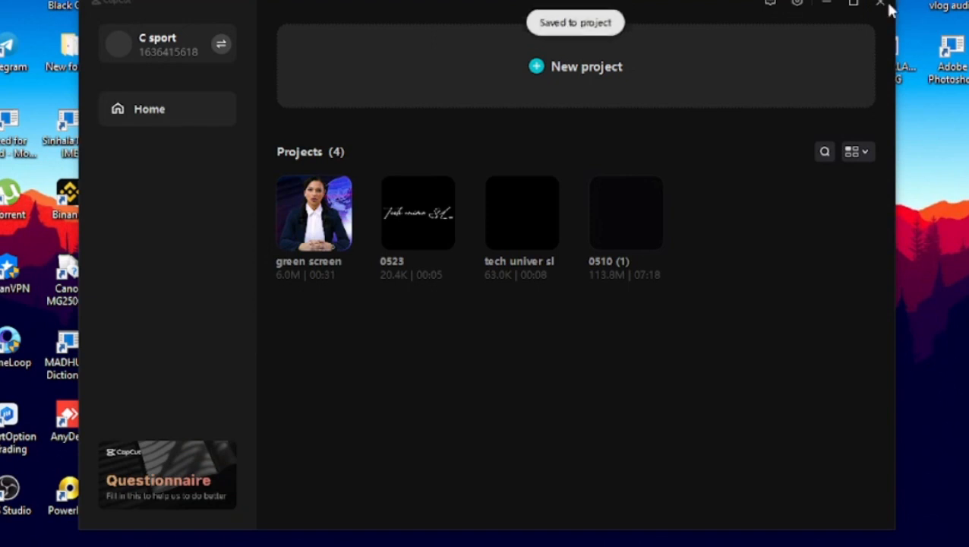
pyautogui.click(881, 6)
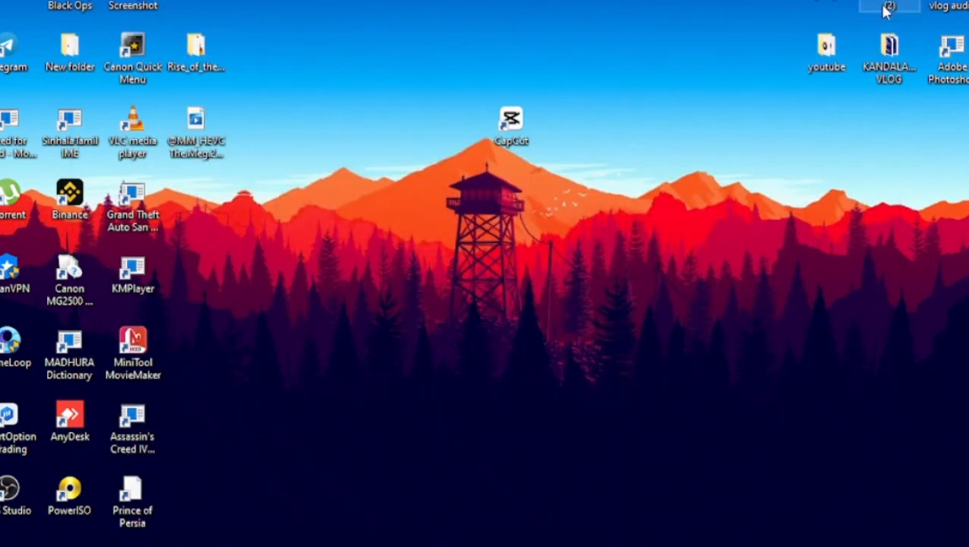